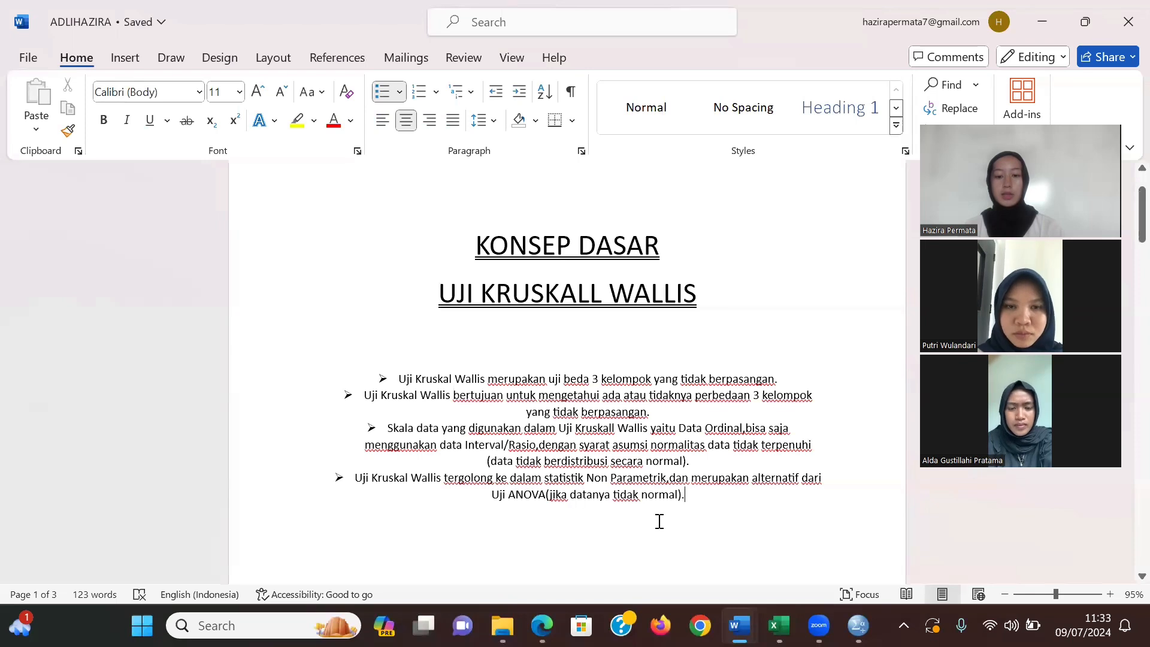
Switch to the Excel workbook and examine the Data Penjualan / Unit table and the stacked Kota and Penjualan table.
{"action": "left_click", "coordinate": [779, 625]}
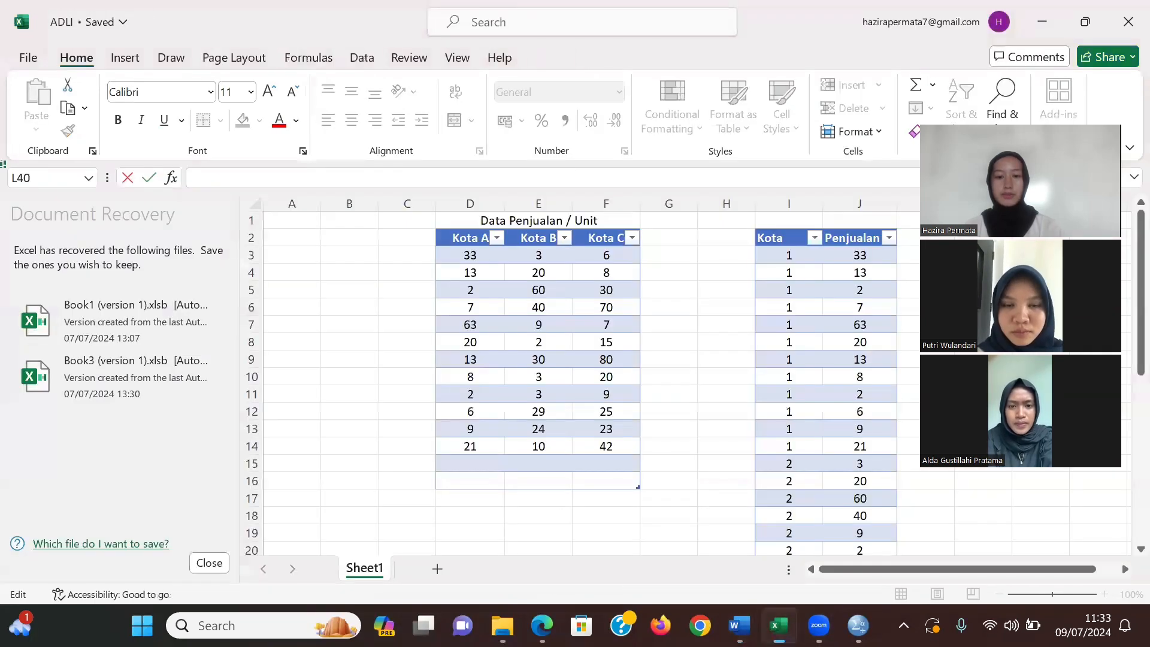
{"action": "scroll", "coordinate": [354, 362], "scroll_direction": "up", "scroll_amount": 2}
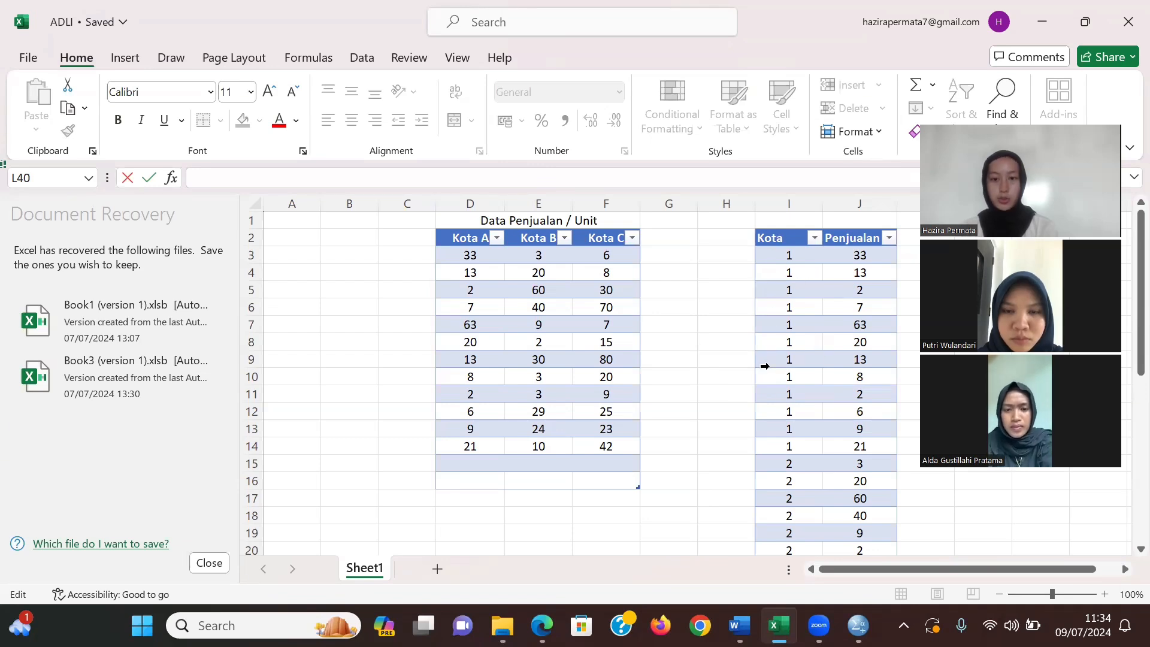
{"action": "scroll", "coordinate": [765, 366], "scroll_direction": "down", "scroll_amount": 1}
{"action": "scroll", "coordinate": [765, 366], "scroll_direction": "up", "scroll_amount": 1}
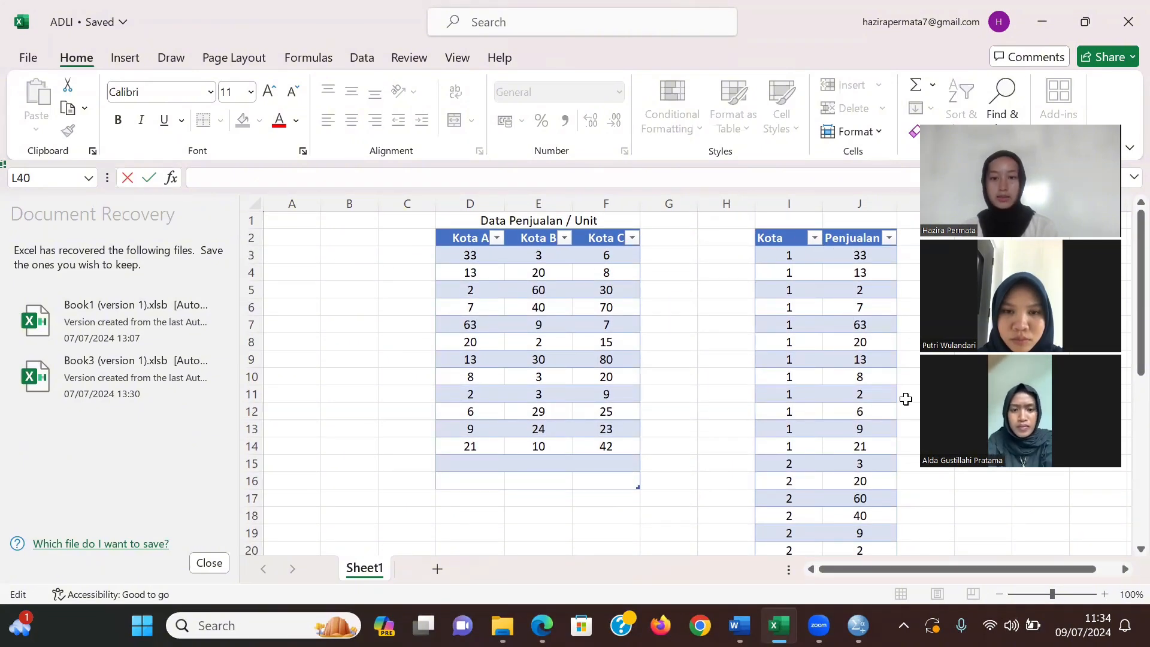
{"action": "scroll", "coordinate": [906, 399], "scroll_direction": "down", "scroll_amount": 1}
{"action": "scroll", "coordinate": [906, 399], "scroll_direction": "down", "scroll_amount": 3}
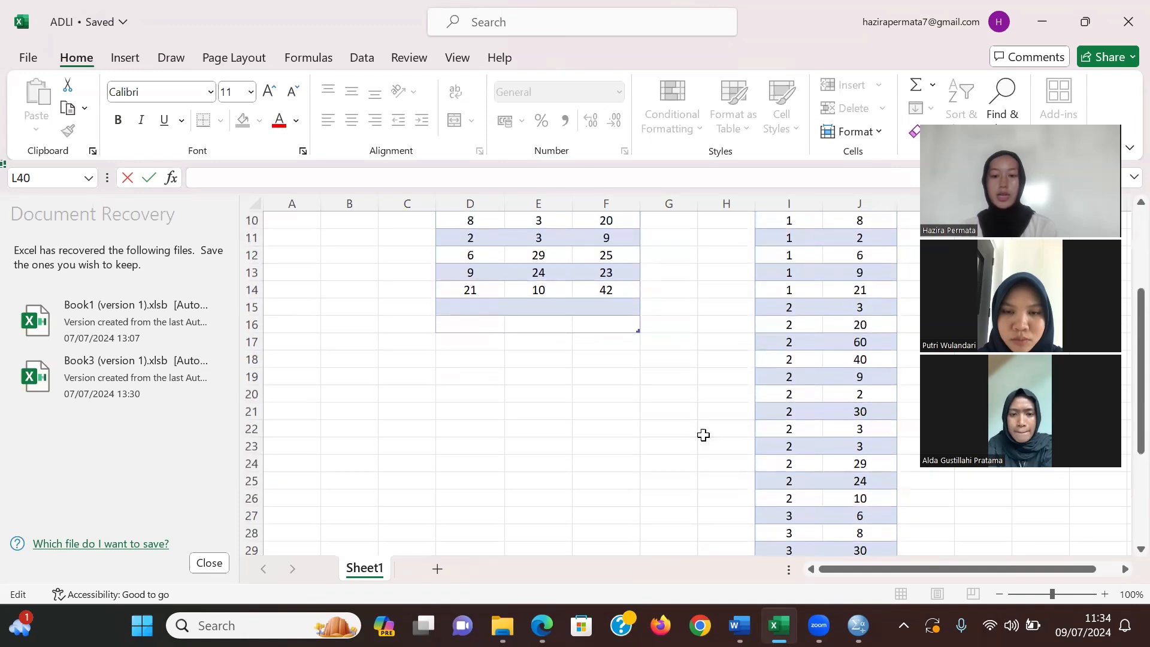
{"action": "scroll", "coordinate": [595, 307], "scroll_direction": "up", "scroll_amount": 3}
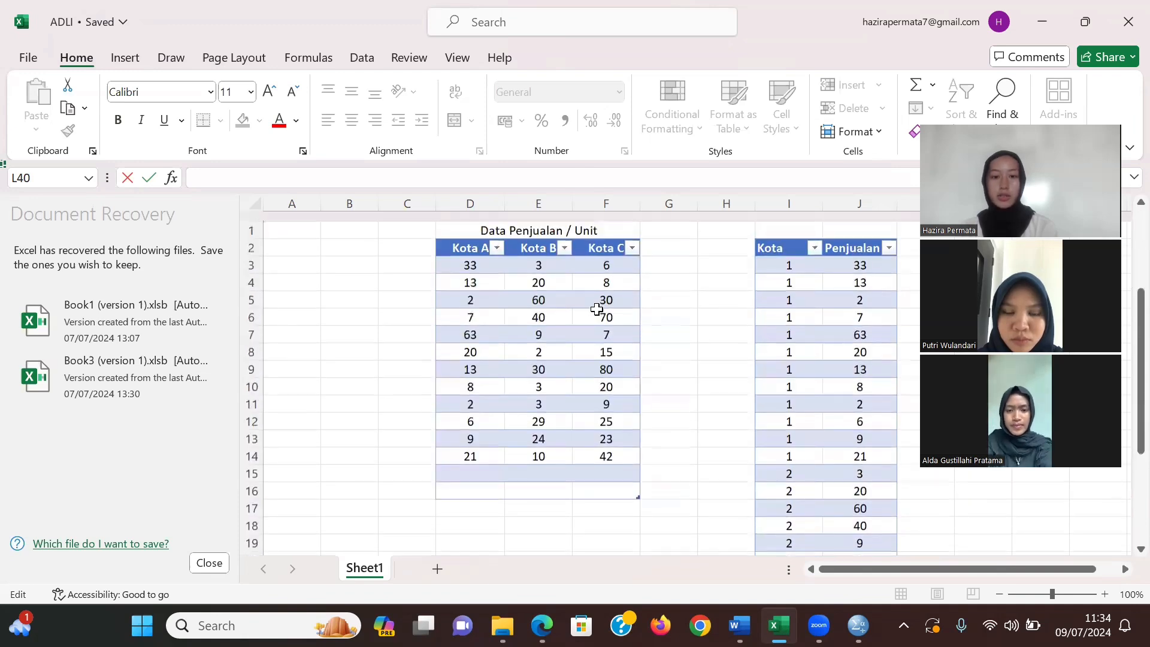
{"action": "scroll", "coordinate": [790, 373], "scroll_direction": "down", "scroll_amount": 6}
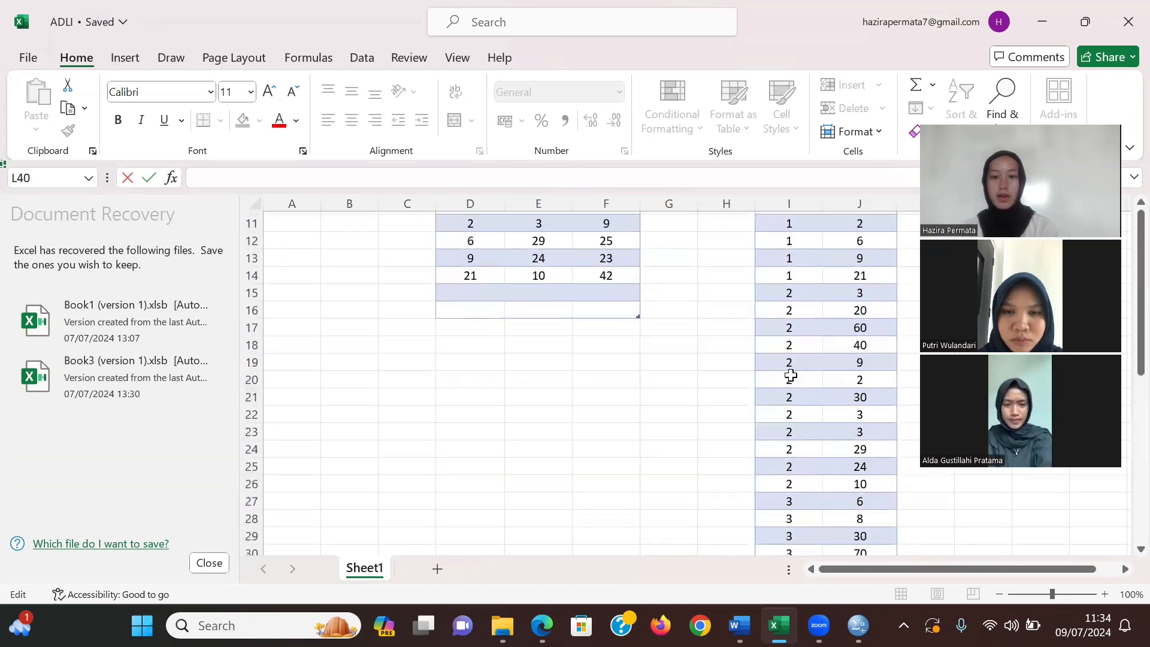
{"action": "scroll", "coordinate": [791, 374], "scroll_direction": "down", "scroll_amount": 2}
{"action": "scroll", "coordinate": [790, 374], "scroll_direction": "up", "scroll_amount": 5}
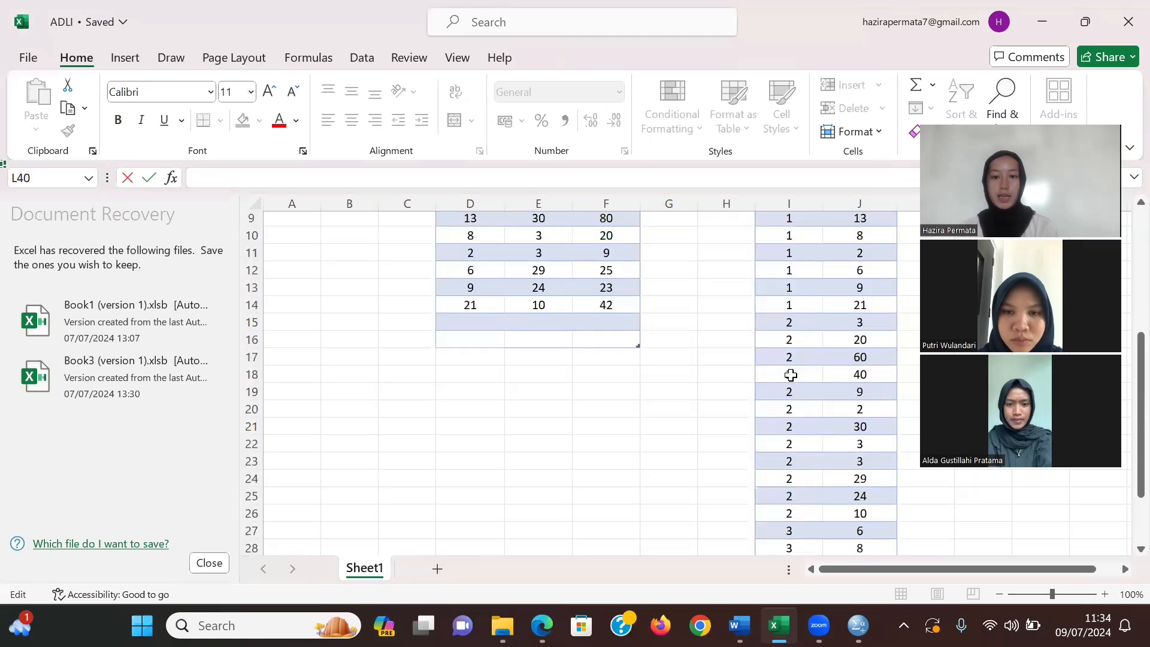
{"action": "scroll", "coordinate": [700, 275], "scroll_direction": "up", "scroll_amount": 3}
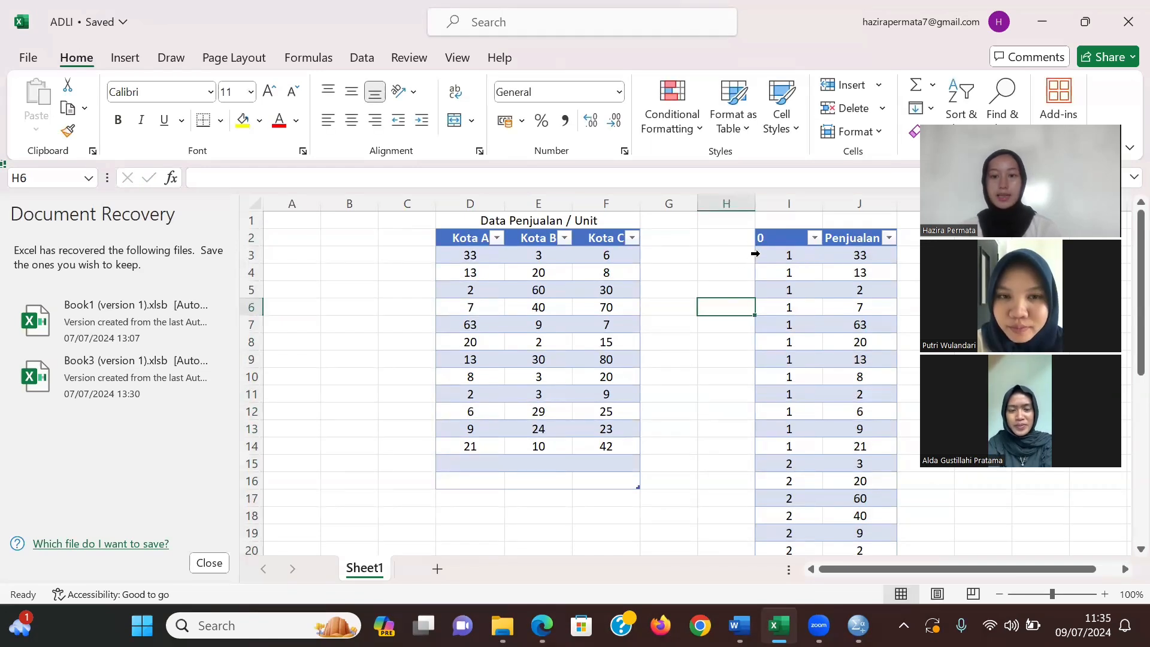
Copy the Kota and Penjualan data rows, without headers, and paste them into SPSS's Data View from the first cell.
{"action": "left_click_drag", "start_coordinate": [755, 254], "coordinate": [789, 326]}
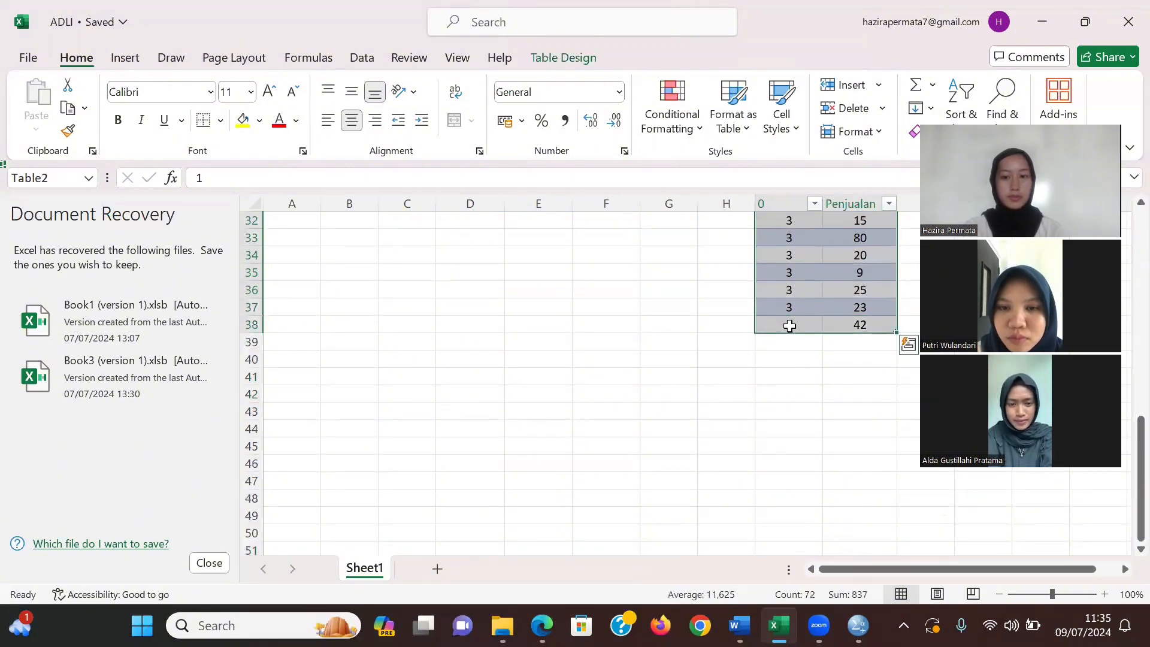
{"action": "key", "text": "ctrl+c"}
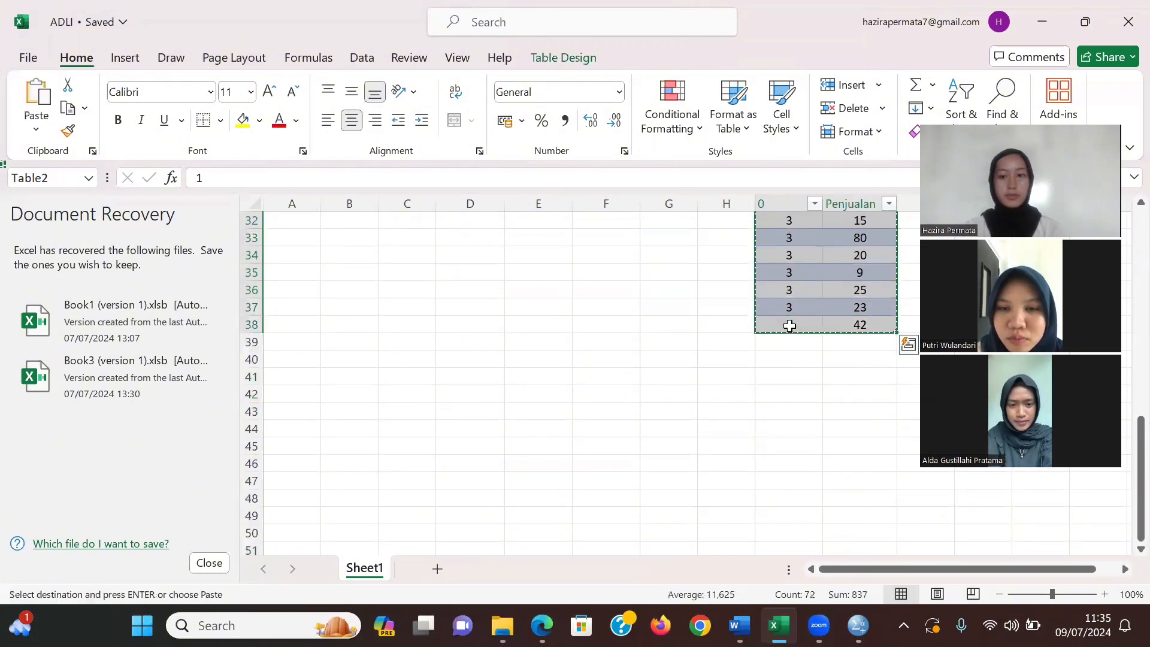
{"action": "left_click", "coordinate": [841, 615]}
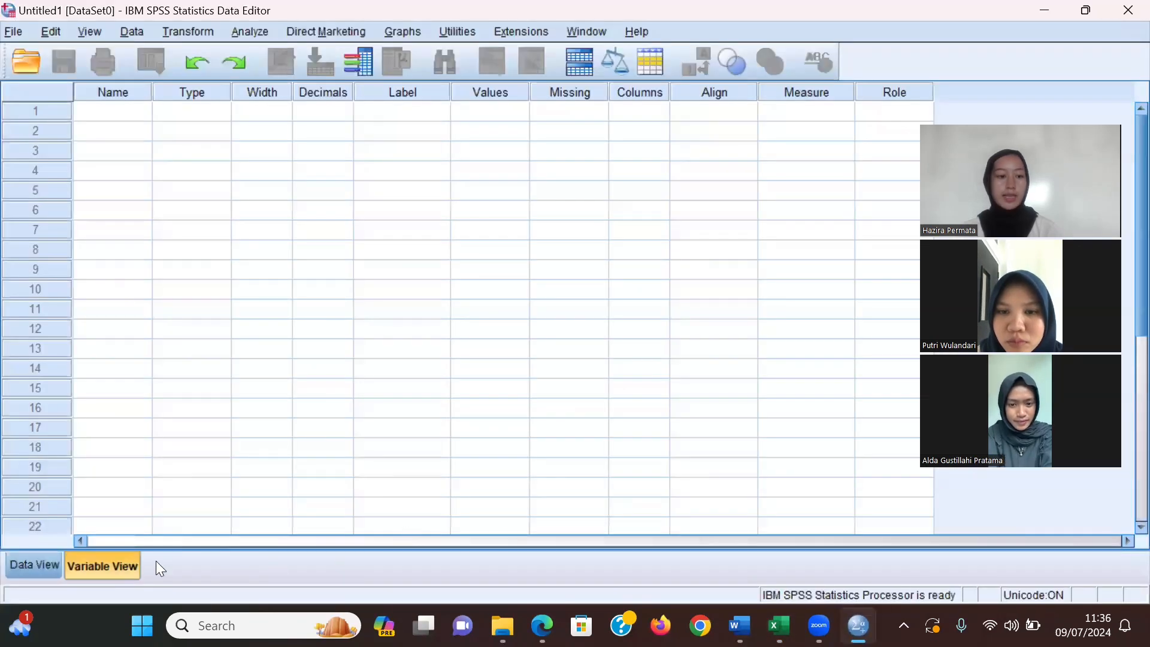
{"action": "left_click", "coordinate": [11, 567]}
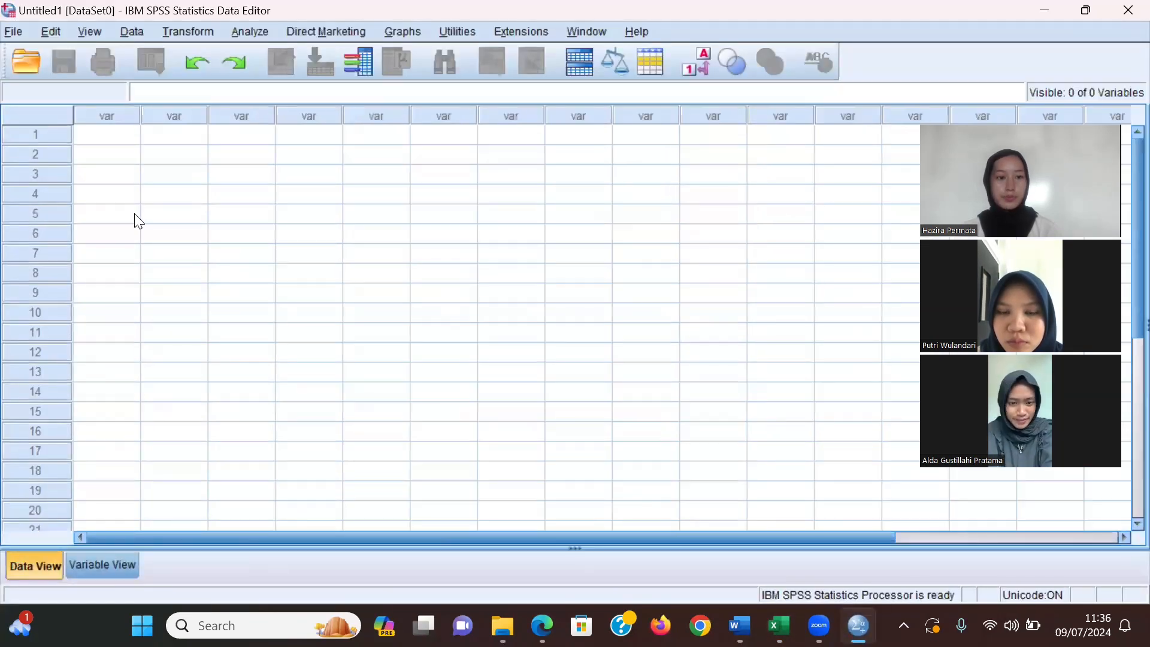
{"action": "left_click", "coordinate": [97, 137]}
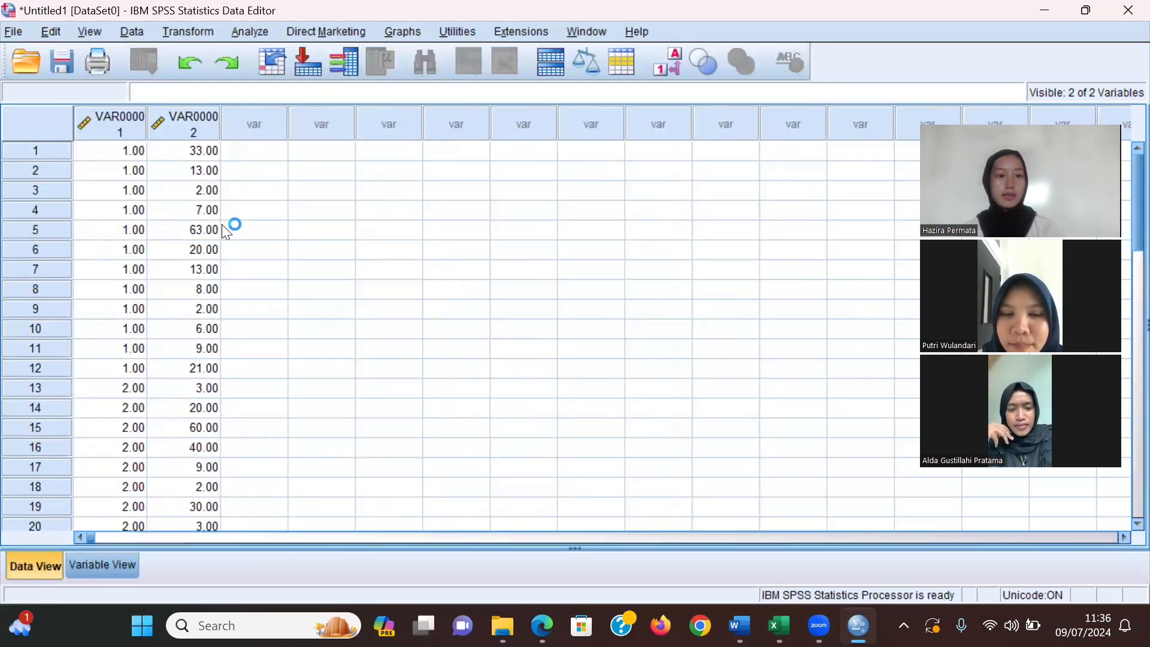
Rename the first variable as Kota and the second as Penjualan.
{"action": "left_click", "coordinate": [107, 574]}
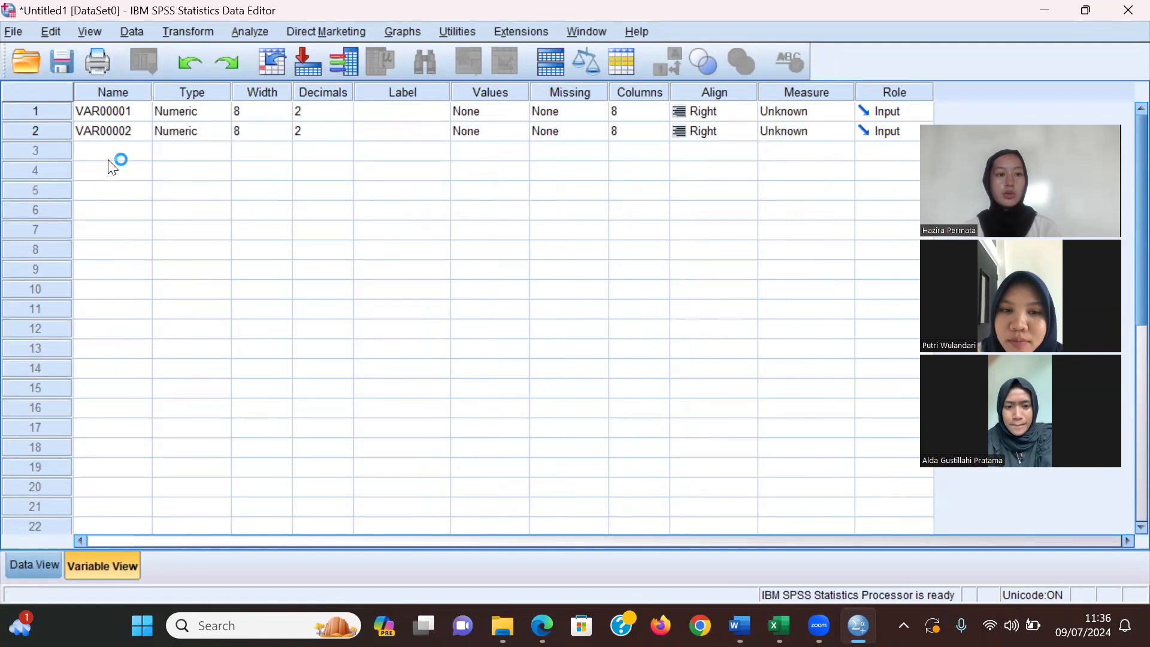
{"action": "left_click", "coordinate": [137, 108]}
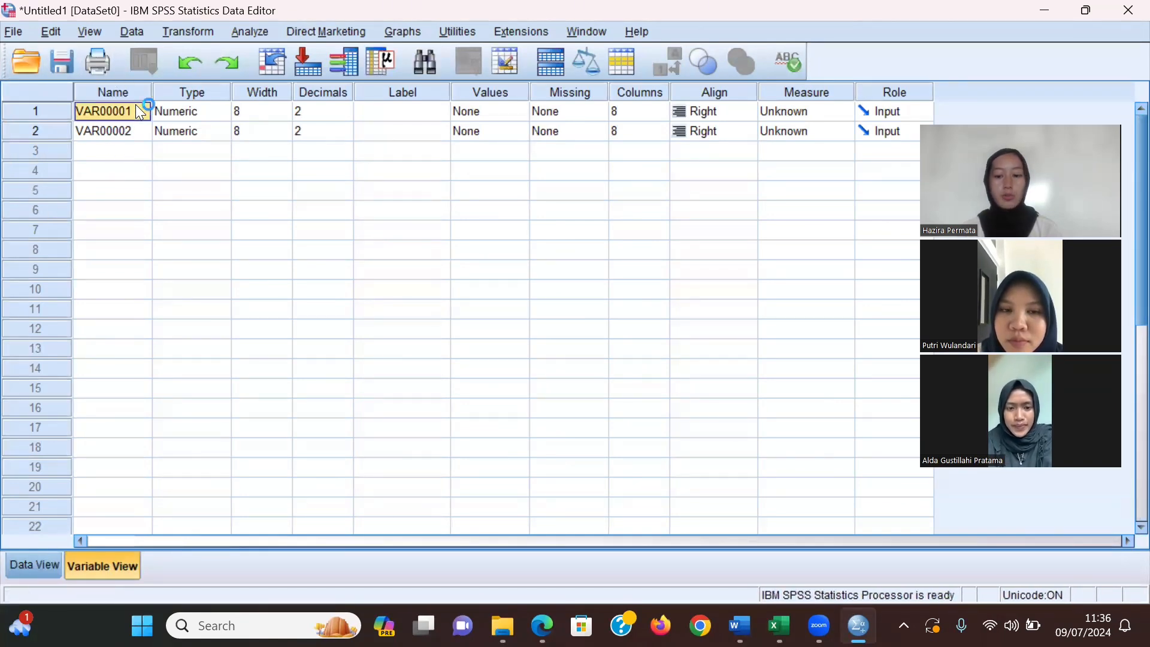
{"action": "key", "text": "BackSpace"}
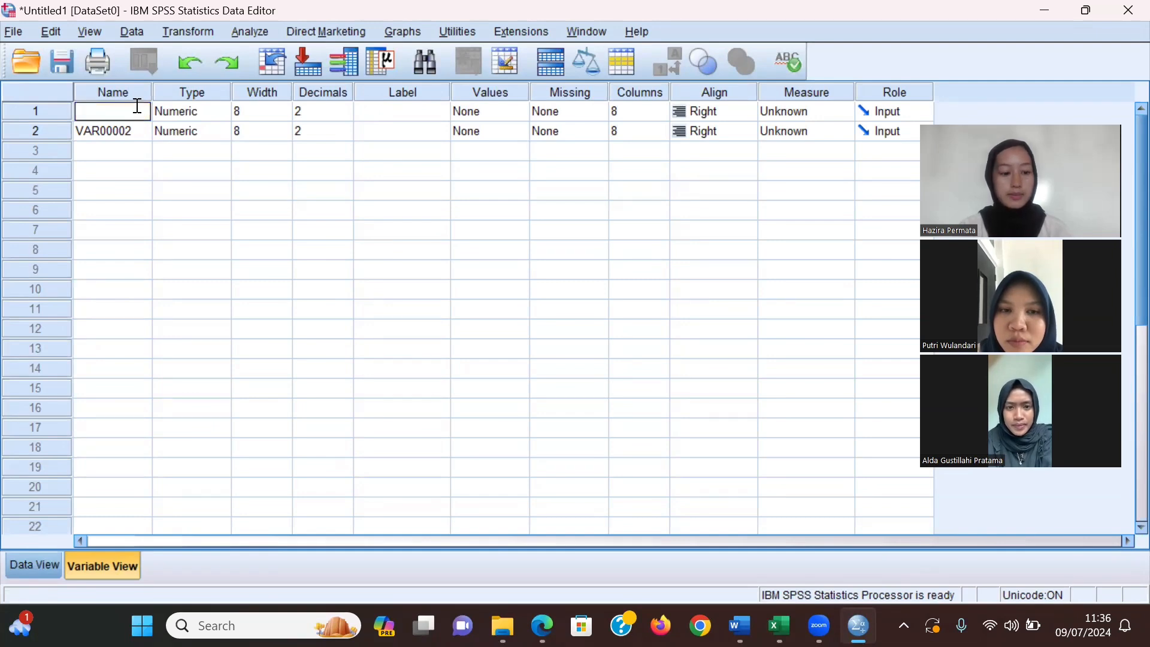
{"action": "type", "text": "Kota"}
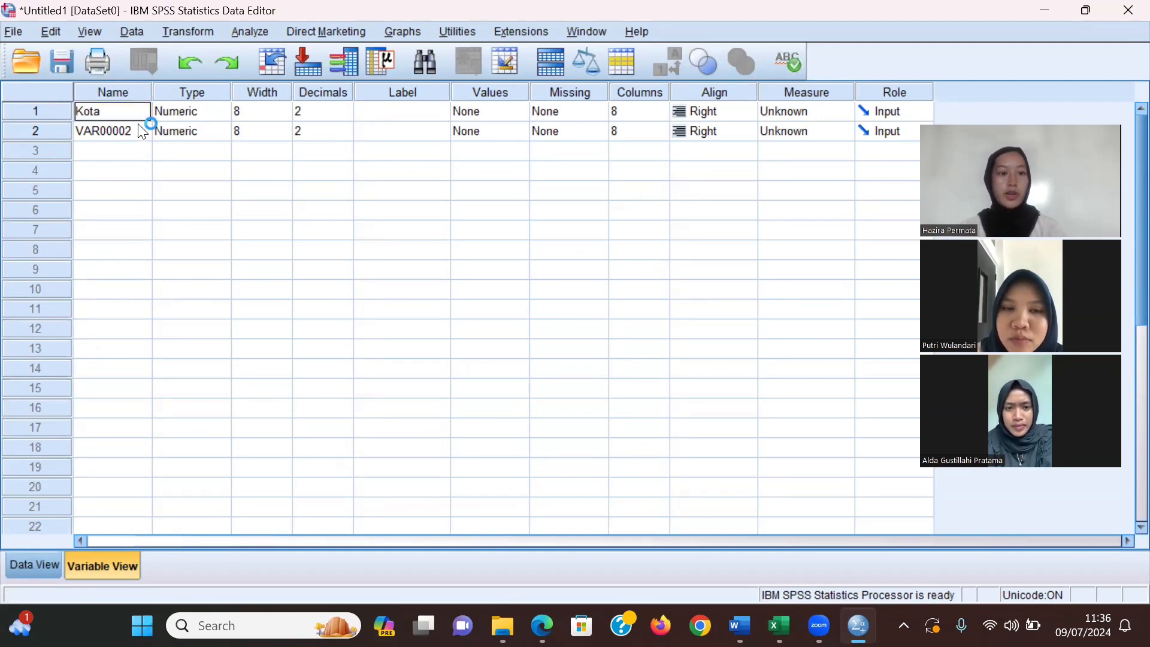
{"action": "left_click", "coordinate": [138, 124]}
{"action": "key", "text": "BackSpace"}
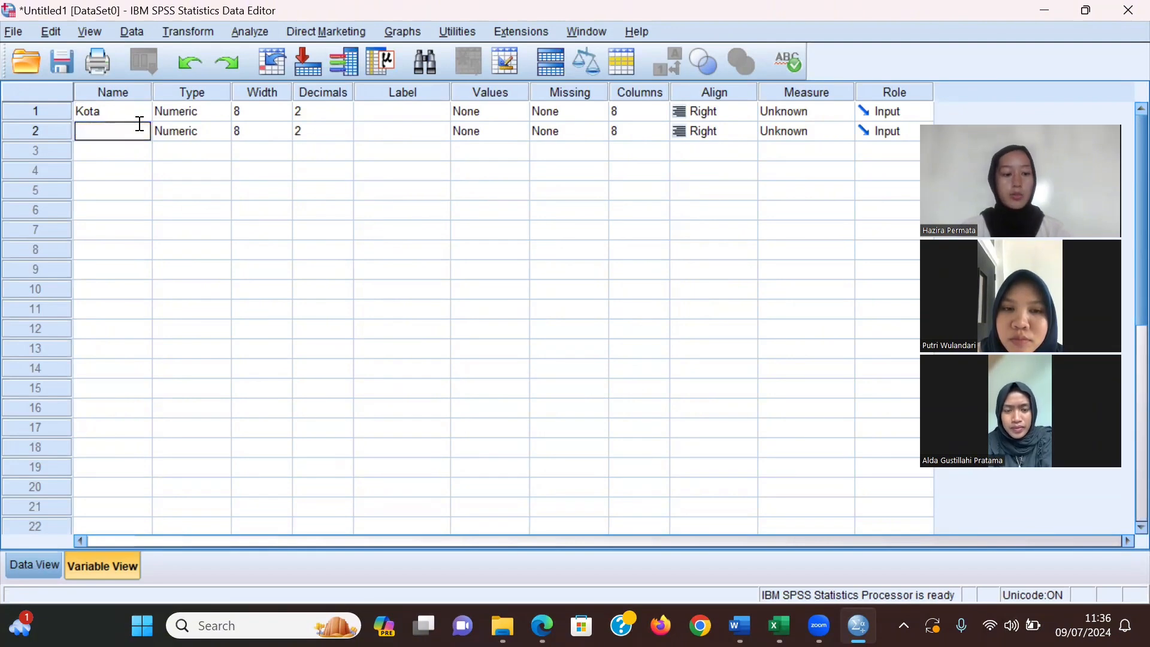
{"action": "type", "text": "Pe"}
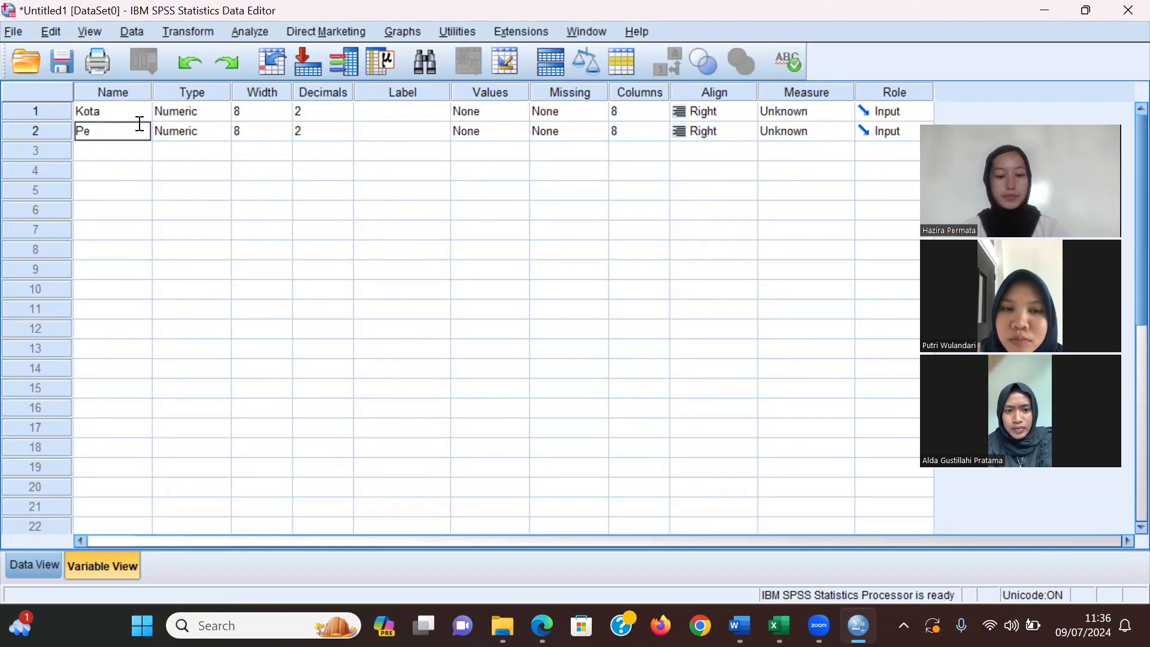
{"action": "type", "text": "njualan"}
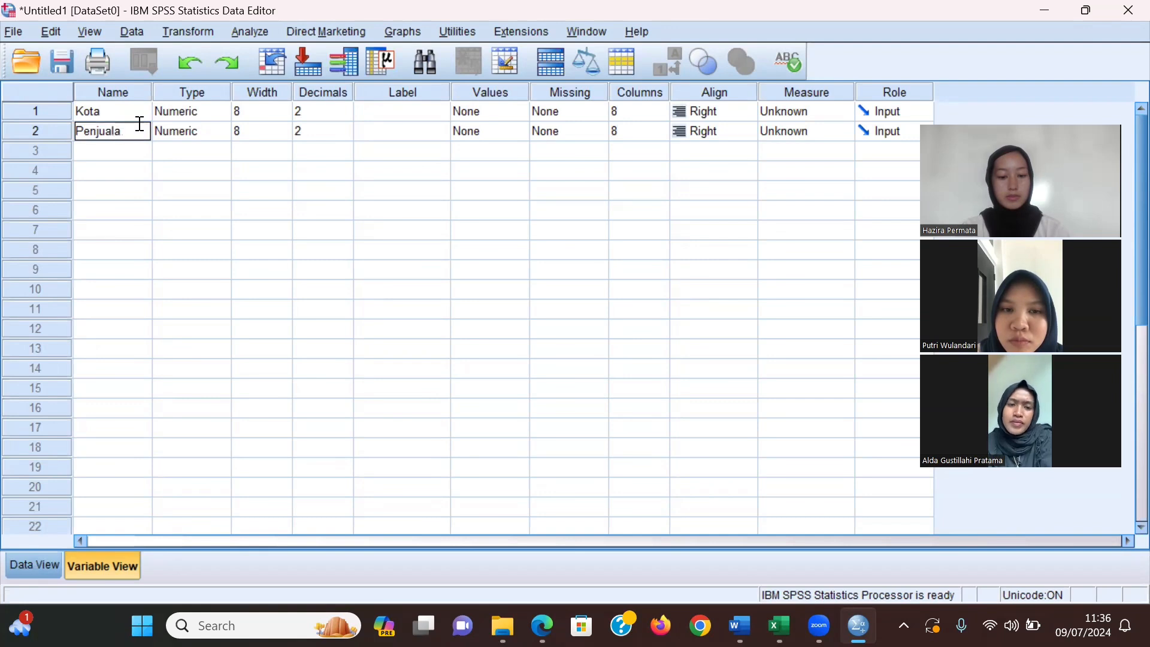
Set the decimals of both Kota and Penjualan to 0.
{"action": "left_click", "coordinate": [306, 108]}
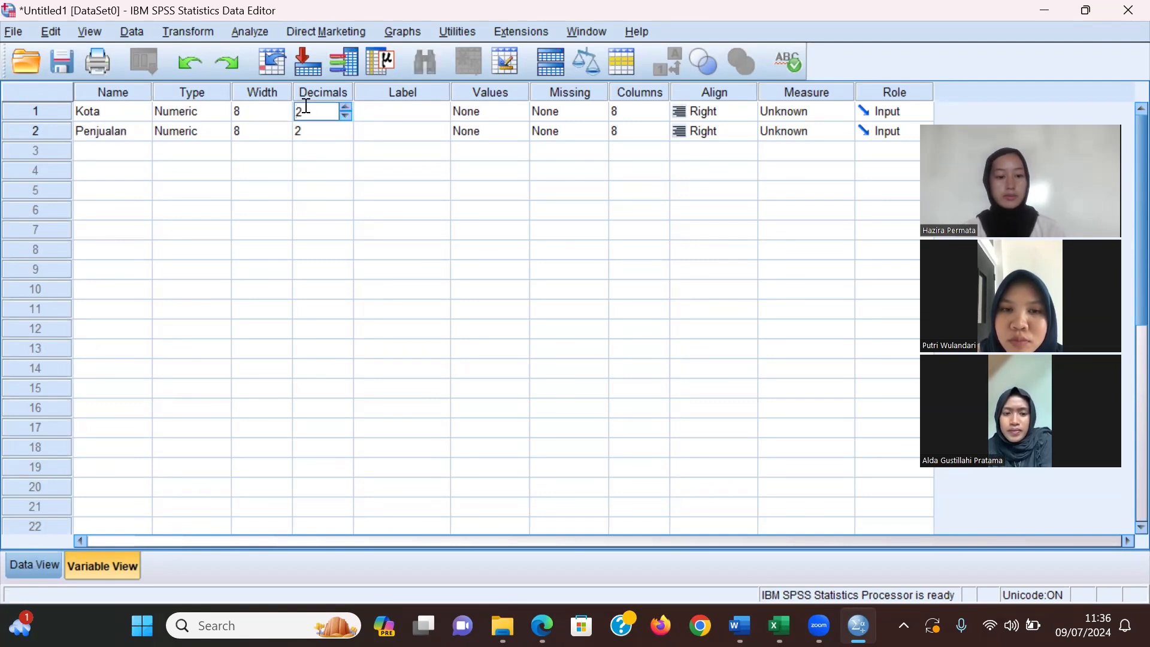
{"action": "type", "text": "0"}
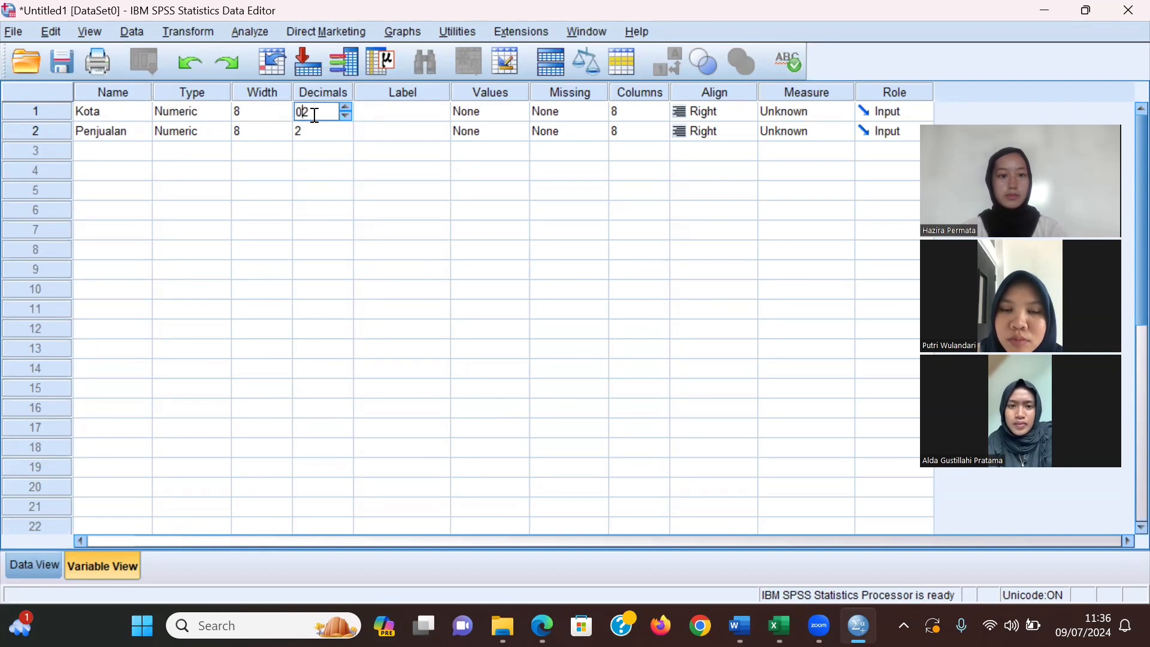
{"action": "key", "text": "Delete"}
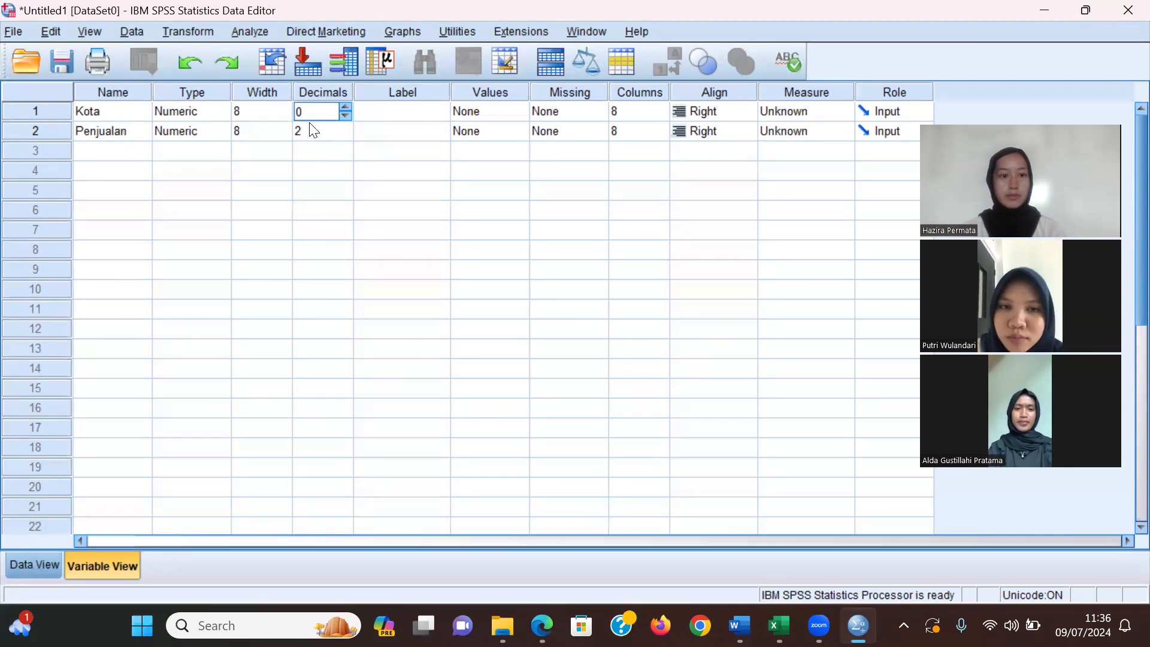
{"action": "left_click", "coordinate": [308, 127]}
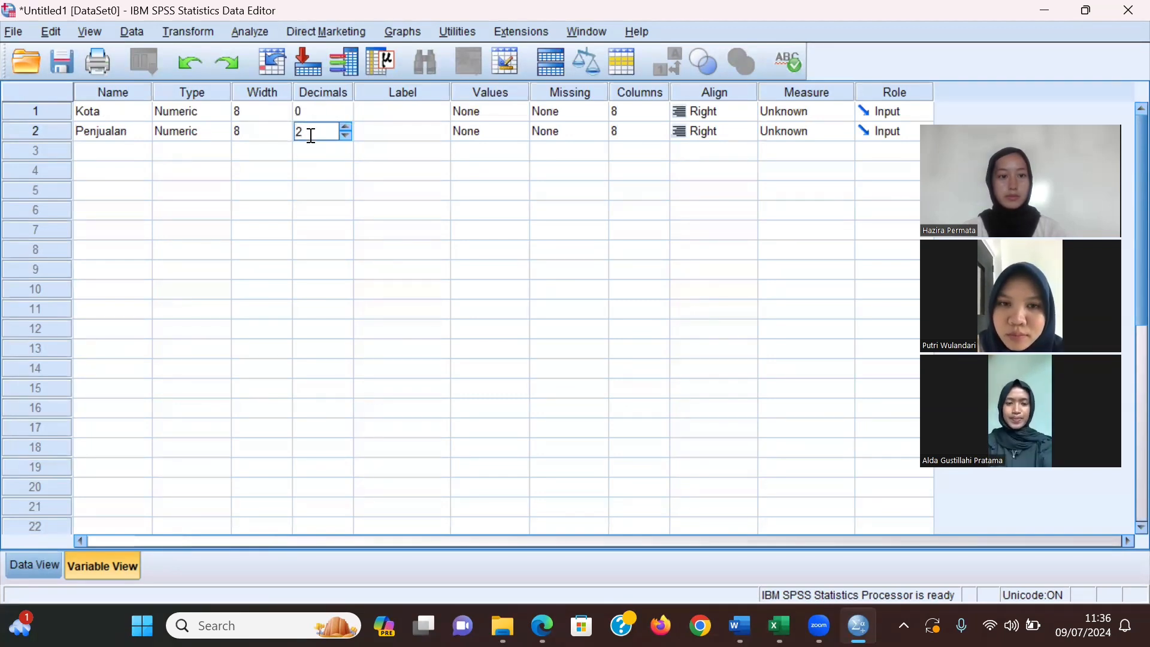
{"action": "key", "text": "BackSpace"}
{"action": "type", "text": "0"}
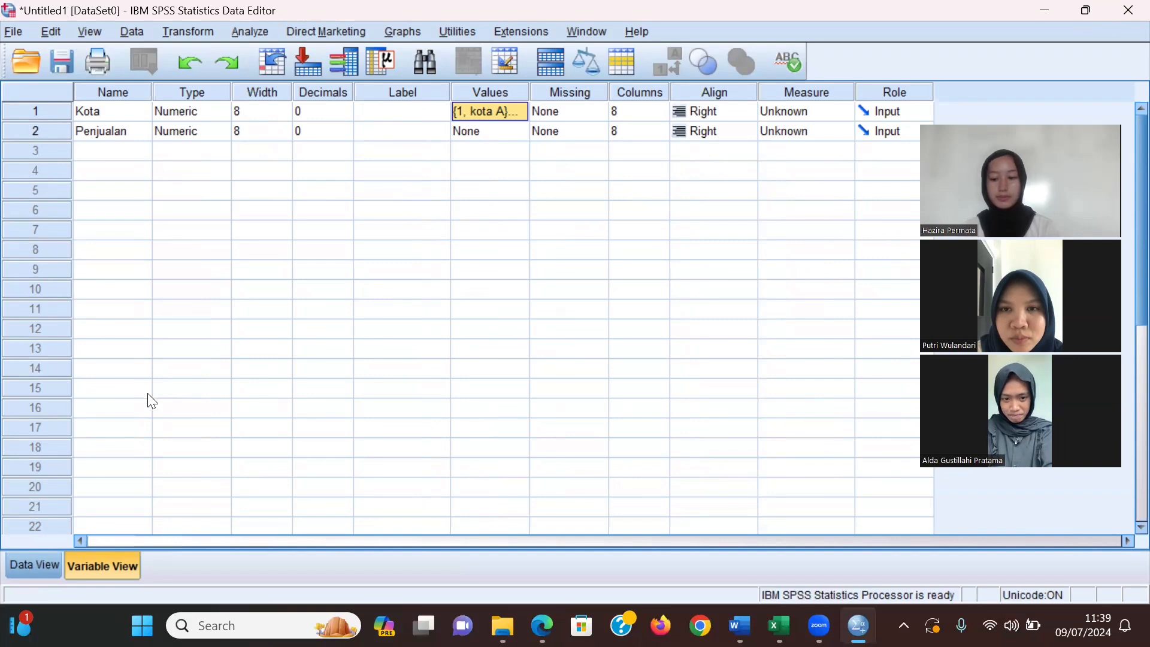
Set up an Explore analysis from the data view with Kota as the factor and Penjualan as the dependent variable.
{"action": "left_click", "coordinate": [30, 565]}
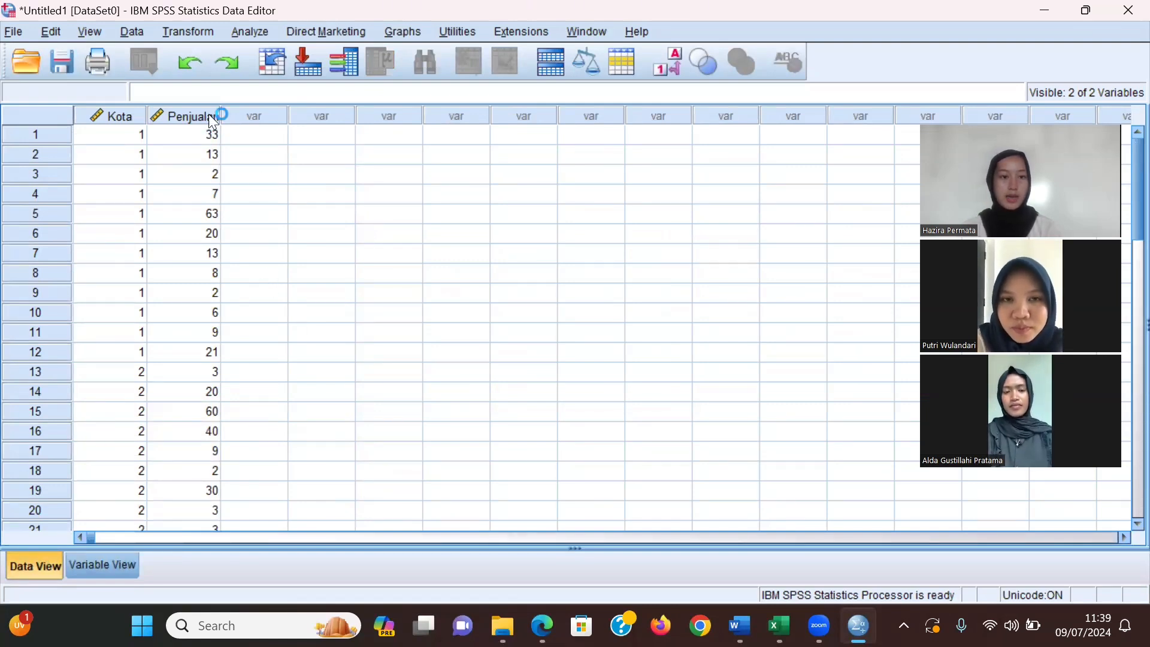
{"action": "left_click", "coordinate": [257, 30]}
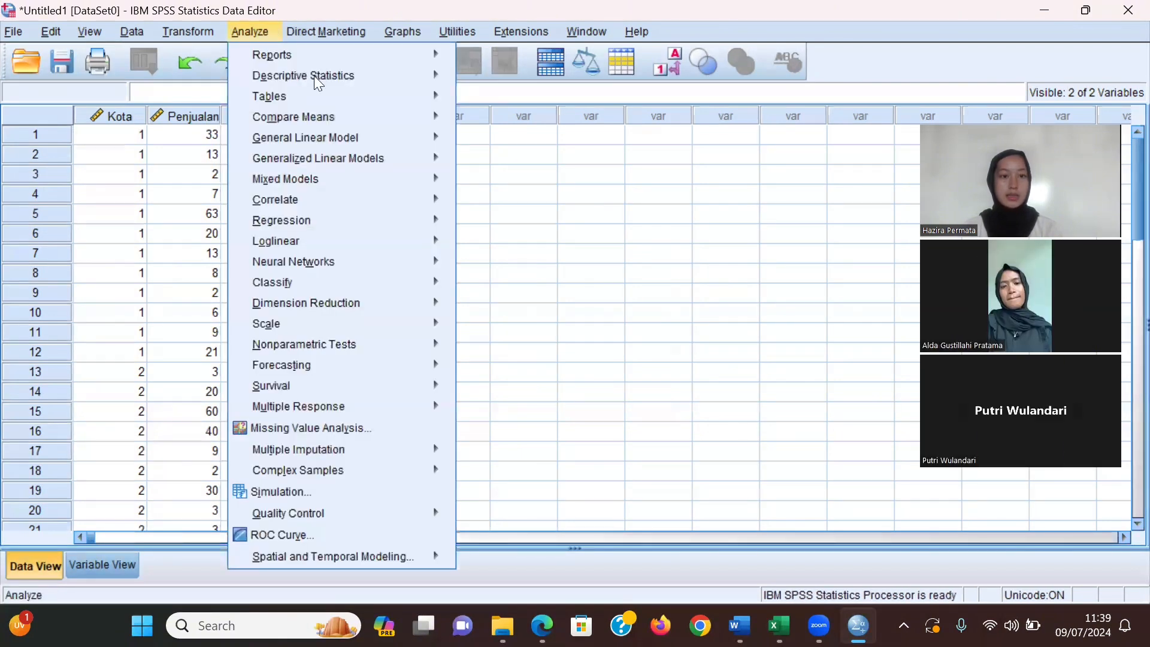
{"action": "mouse_move", "coordinate": [314, 76]}
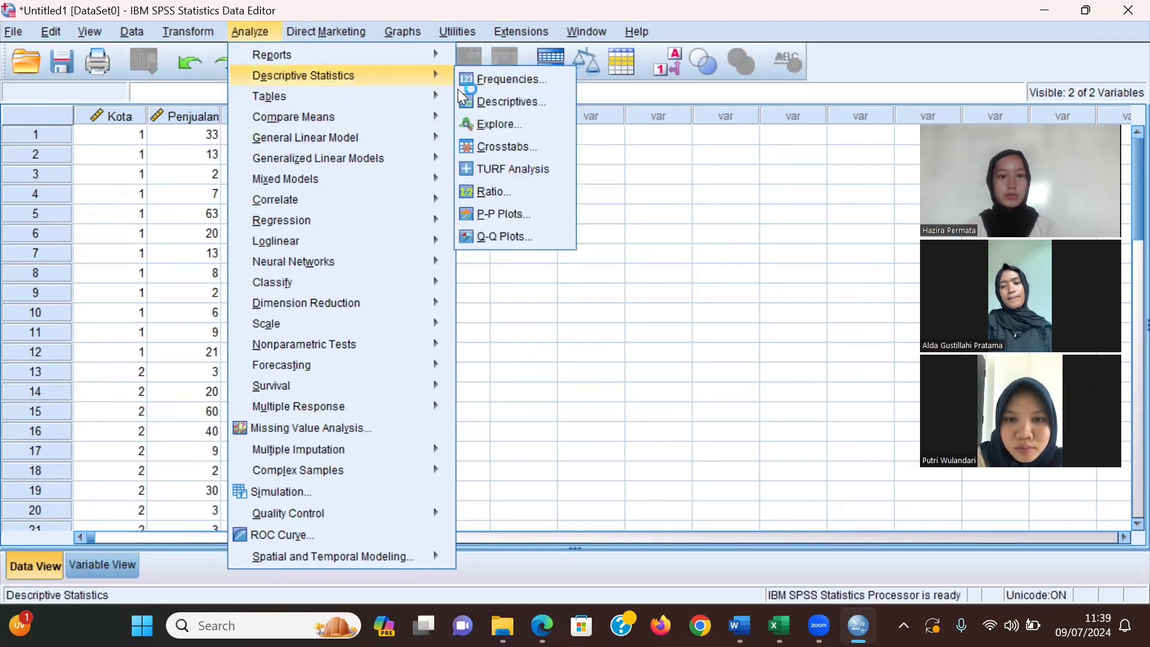
{"action": "left_click", "coordinate": [468, 123]}
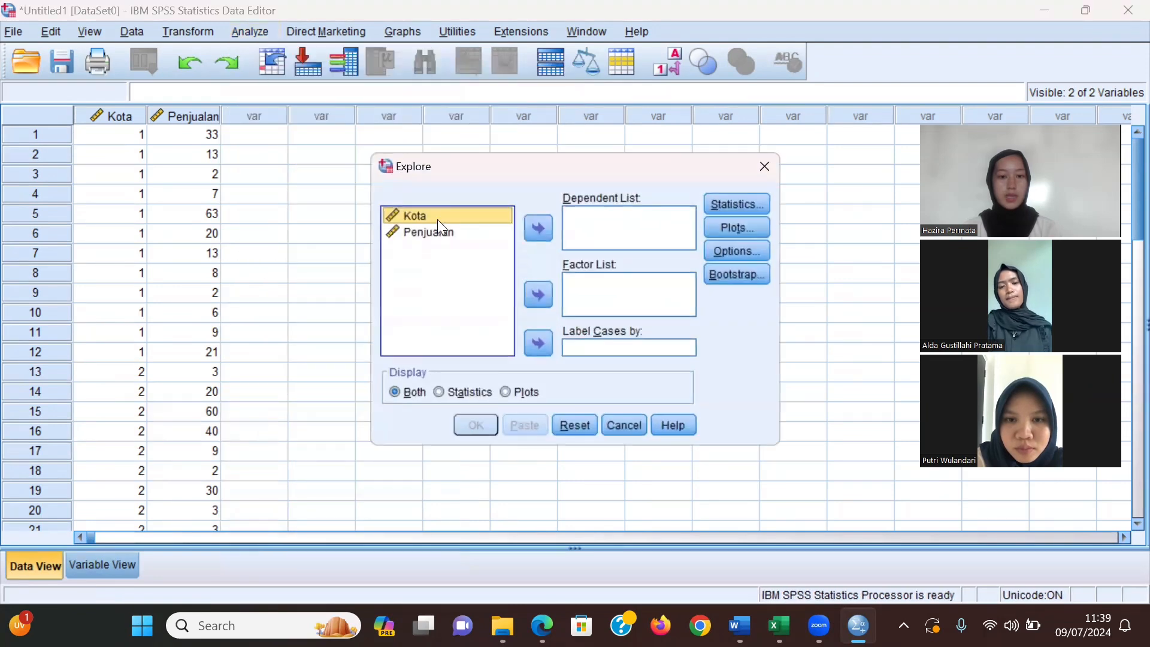
{"action": "left_click", "coordinate": [539, 295]}
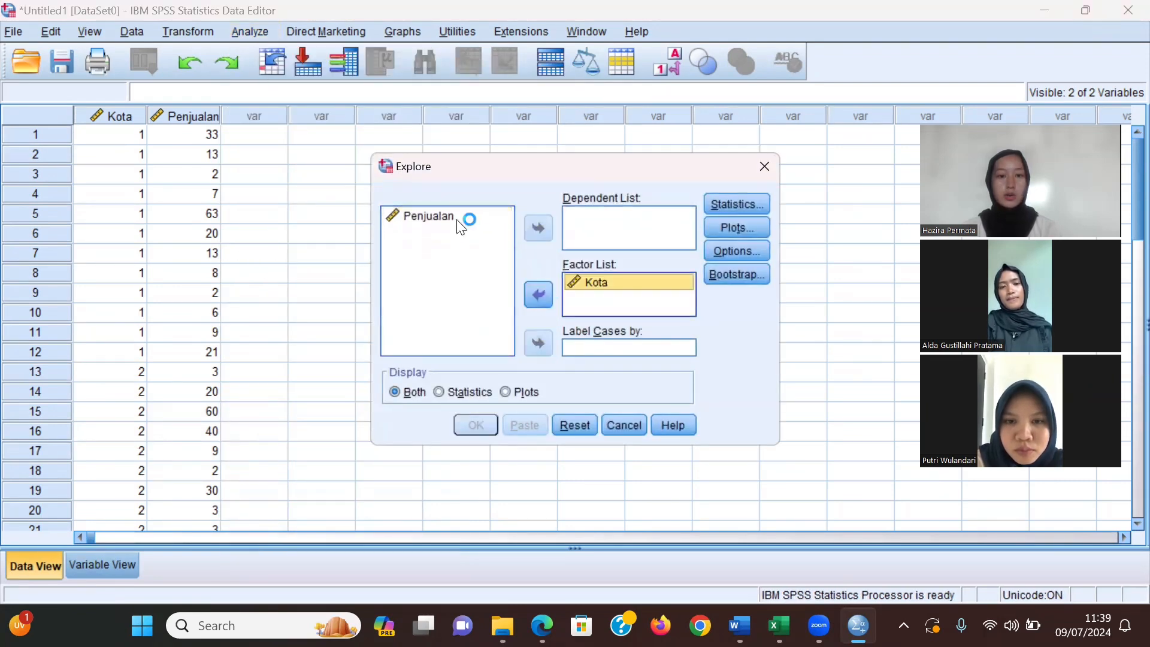
{"action": "left_click", "coordinate": [459, 219]}
{"action": "left_click", "coordinate": [539, 226]}
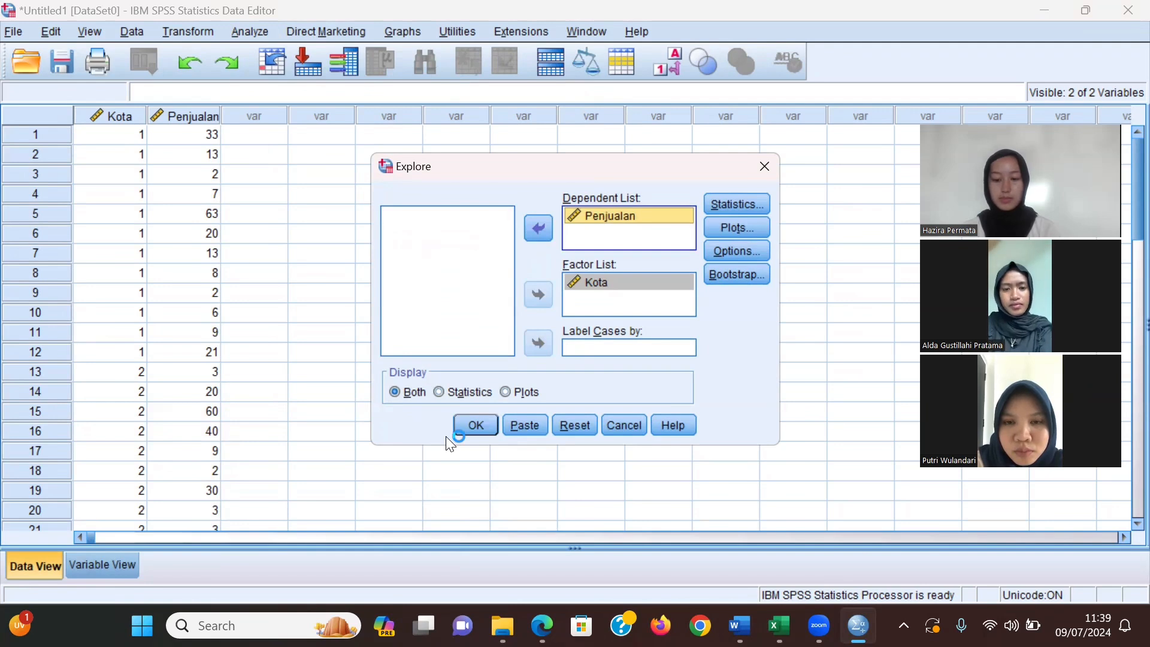
Limit the Explore display to Plots, run the analysis and review the stem-and-leaf plots for each Kota.
{"action": "left_click", "coordinate": [470, 430]}
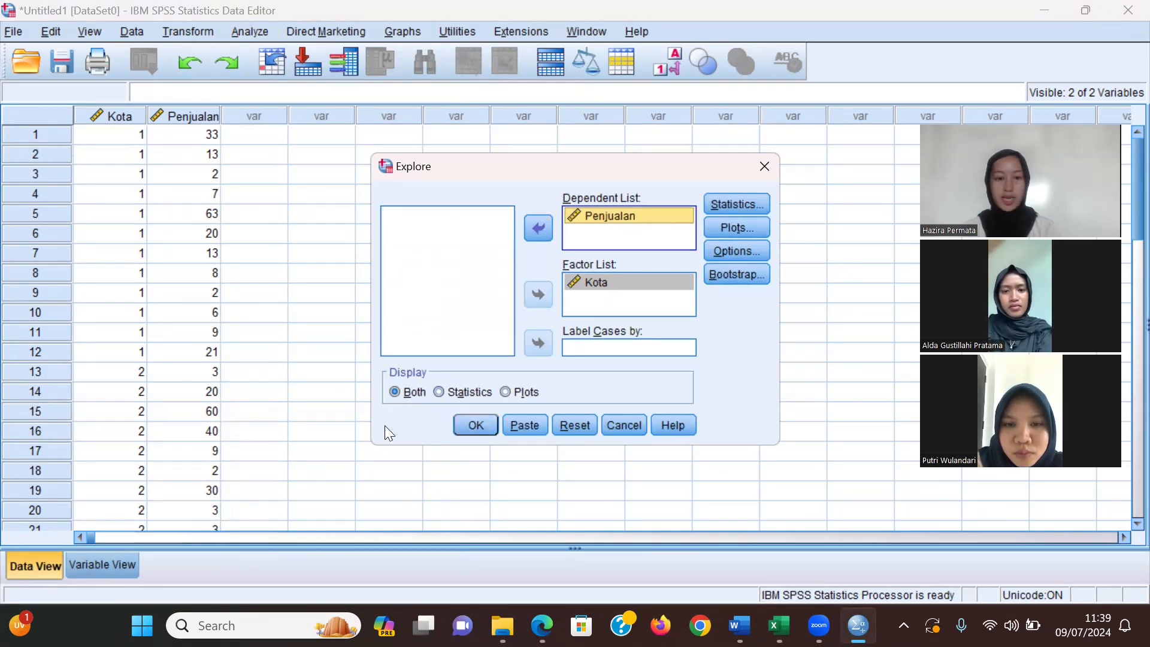
{"action": "left_click", "coordinate": [506, 390]}
{"action": "left_click", "coordinate": [466, 425]}
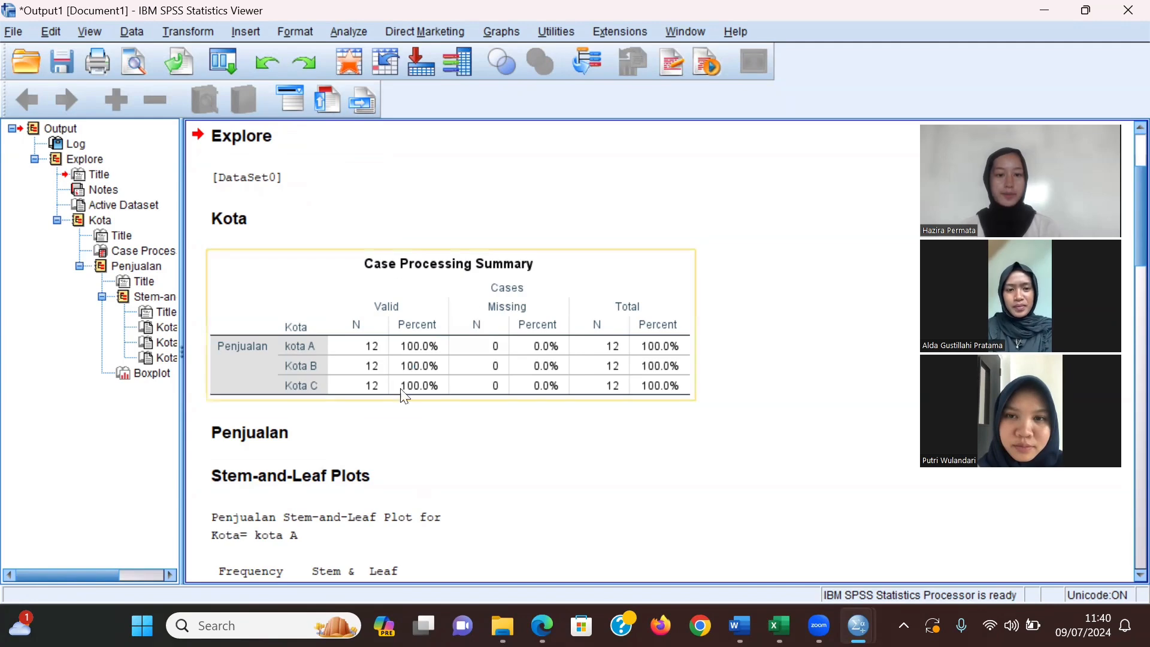
{"action": "scroll", "coordinate": [424, 422], "scroll_direction": "down", "scroll_amount": 10}
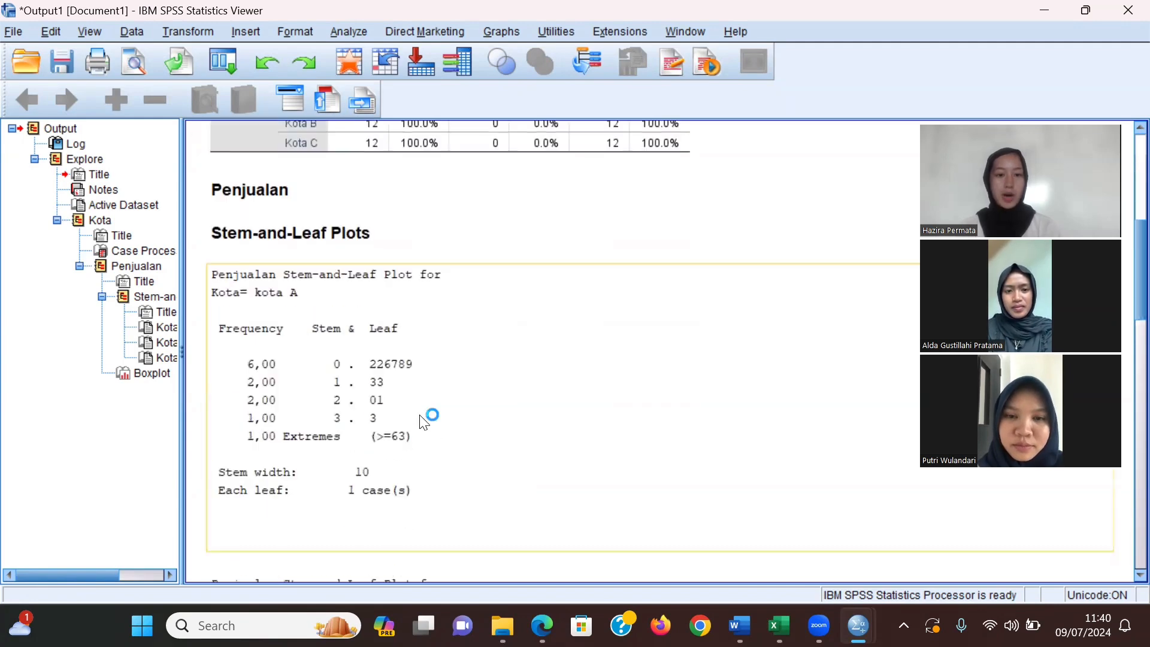
{"action": "scroll", "coordinate": [424, 423], "scroll_direction": "down", "scroll_amount": 10}
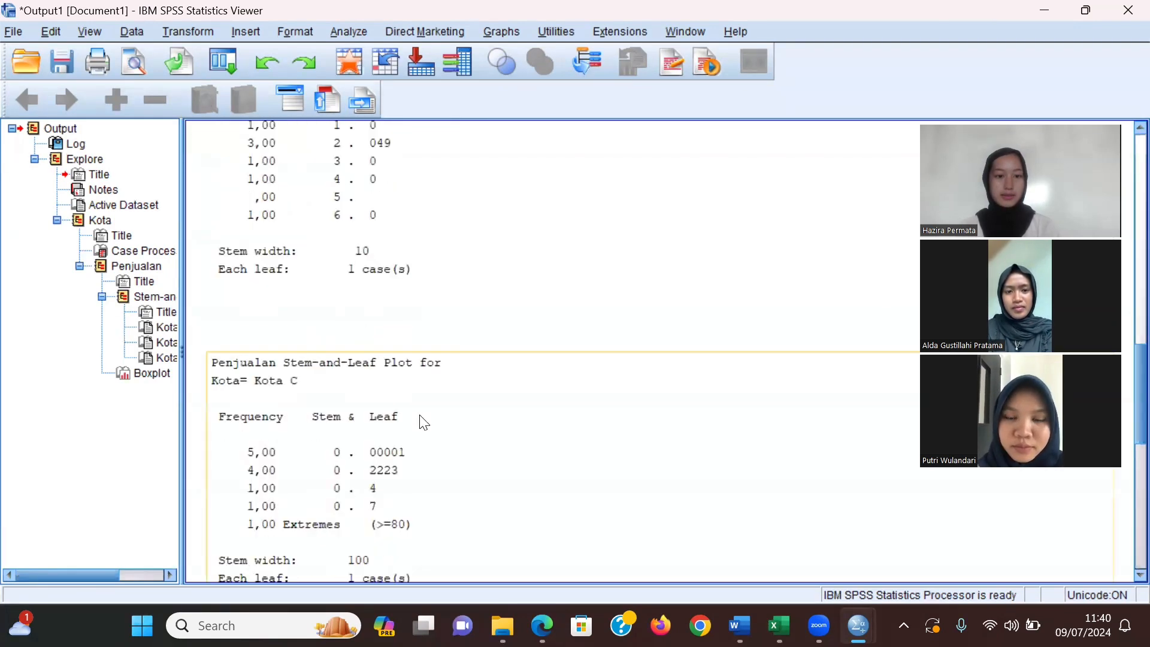
Examine the remaining stem-and-leaf plots and the Case Processing Summary table of the Explore output for the three cities.
{"action": "scroll", "coordinate": [420, 415], "scroll_direction": "down", "scroll_amount": 4}
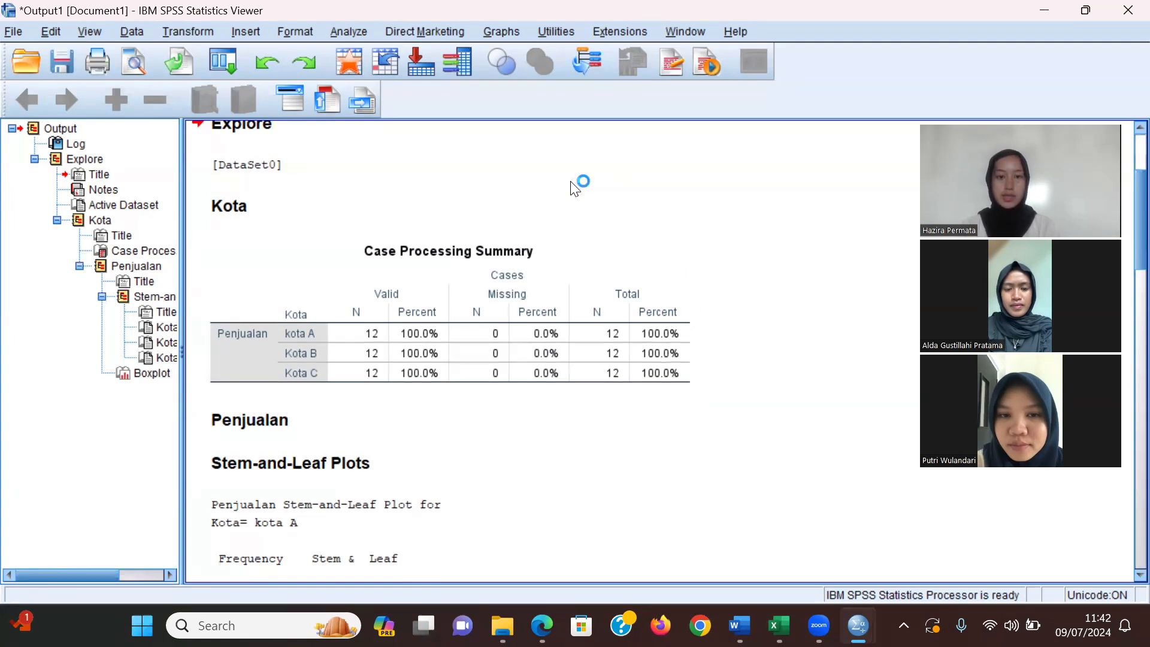
{"action": "scroll", "coordinate": [850, 302], "scroll_direction": "down", "scroll_amount": 3}
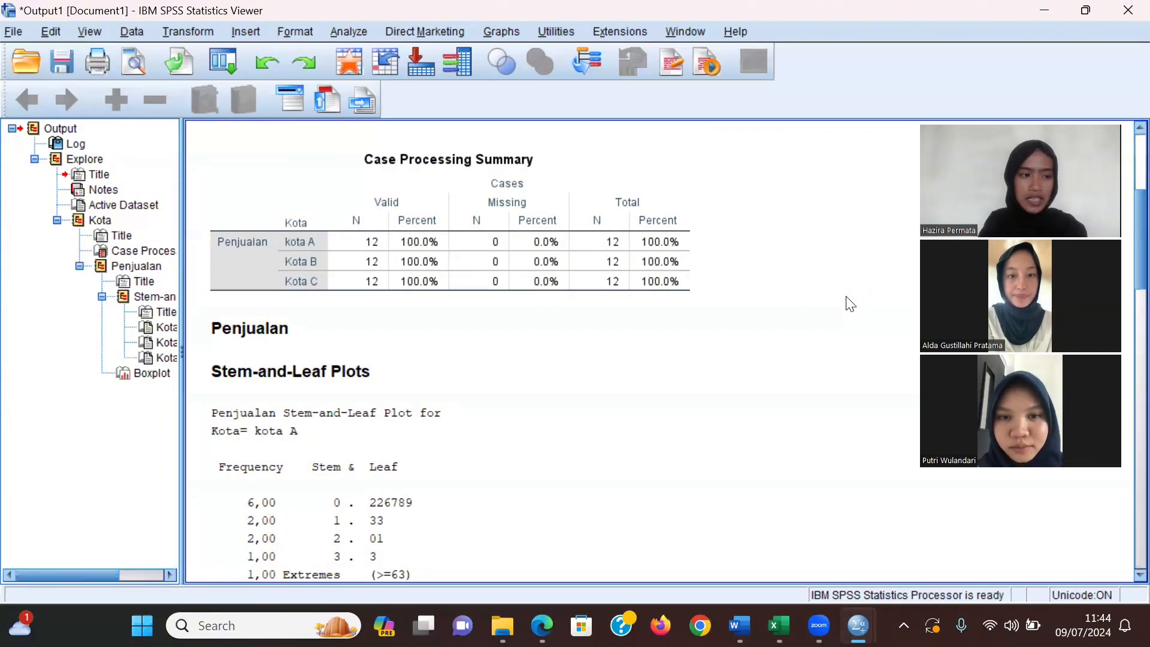
{"action": "left_click", "coordinate": [713, 277]}
{"action": "left_click", "coordinate": [731, 323]}
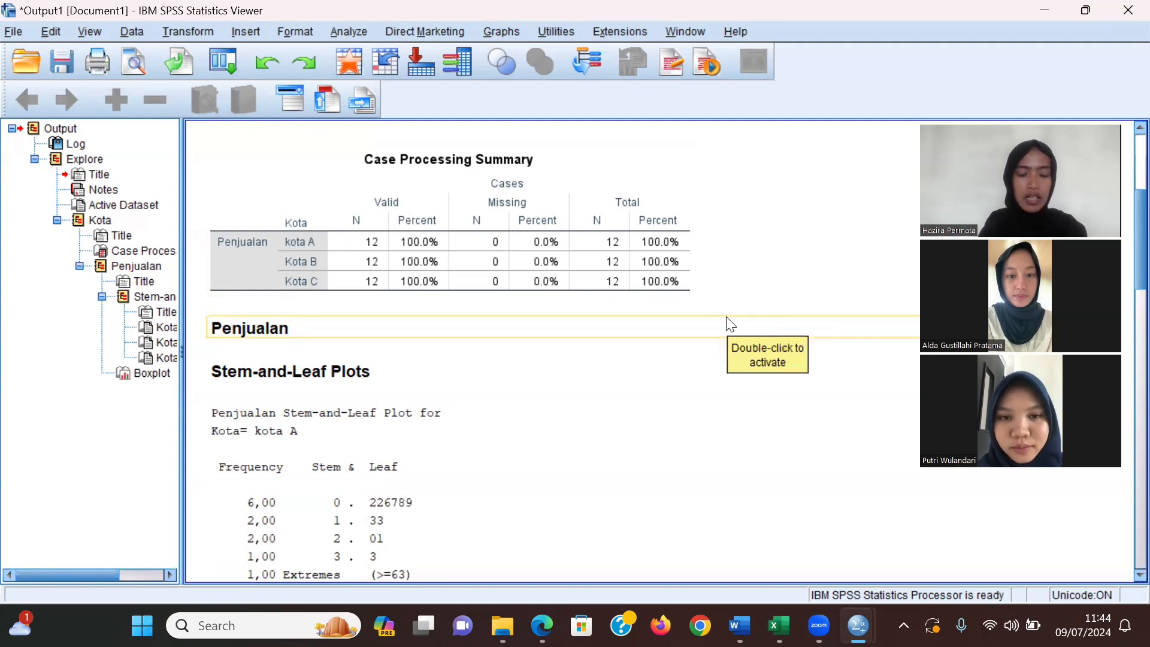
{"action": "left_click", "coordinate": [513, 221]}
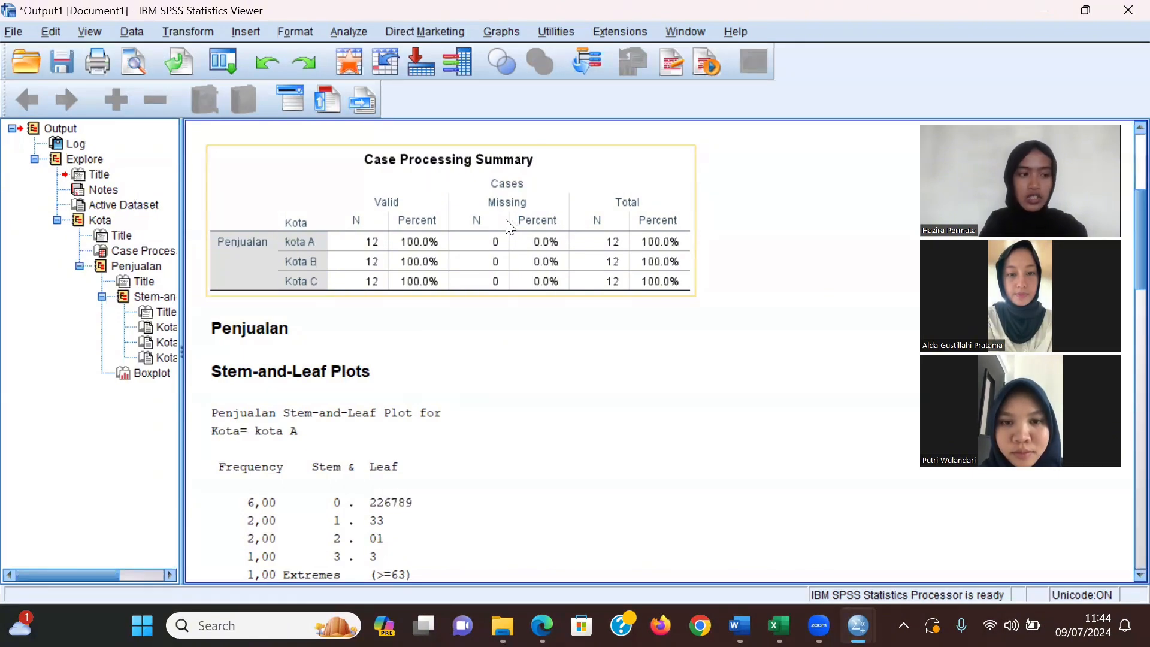
{"action": "left_click", "coordinate": [703, 437]}
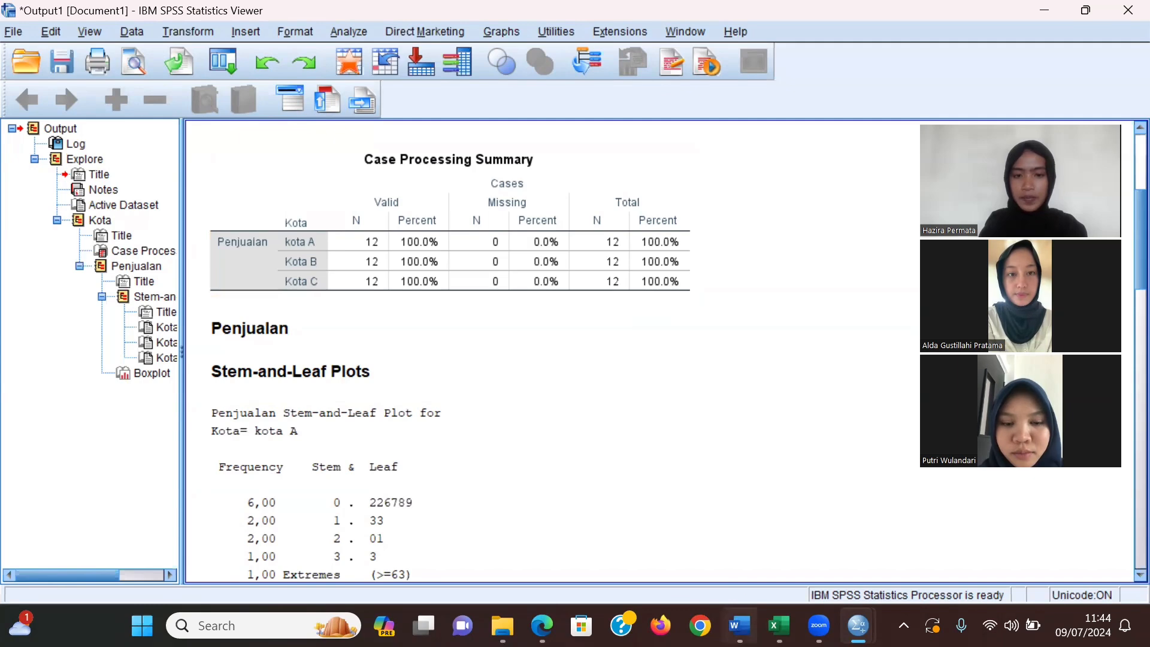
Switch to Word to read the normality test criteria and return to the SPSS output.
{"action": "left_click", "coordinate": [740, 623]}
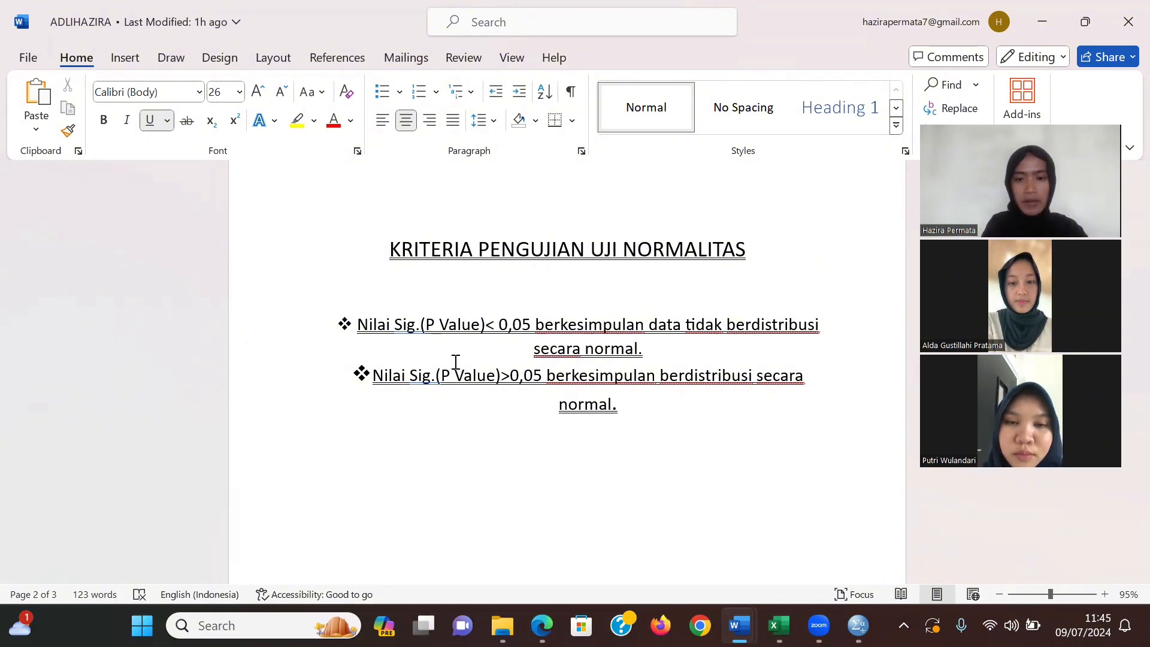
{"action": "left_click", "coordinate": [858, 625]}
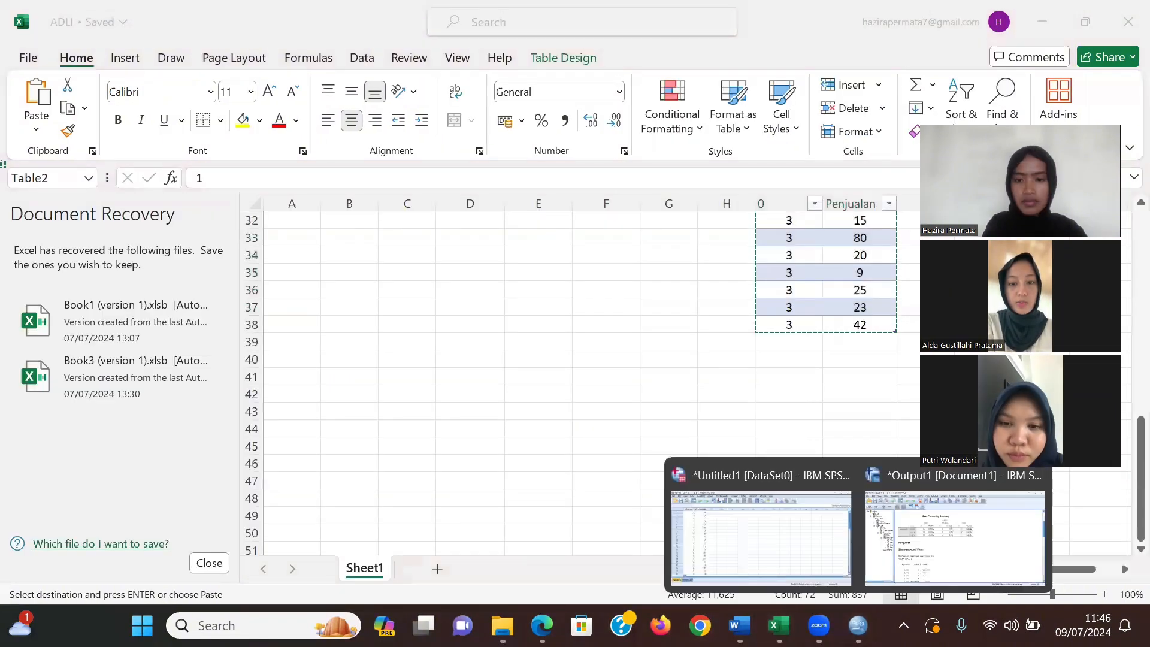
{"action": "left_click", "coordinate": [918, 560]}
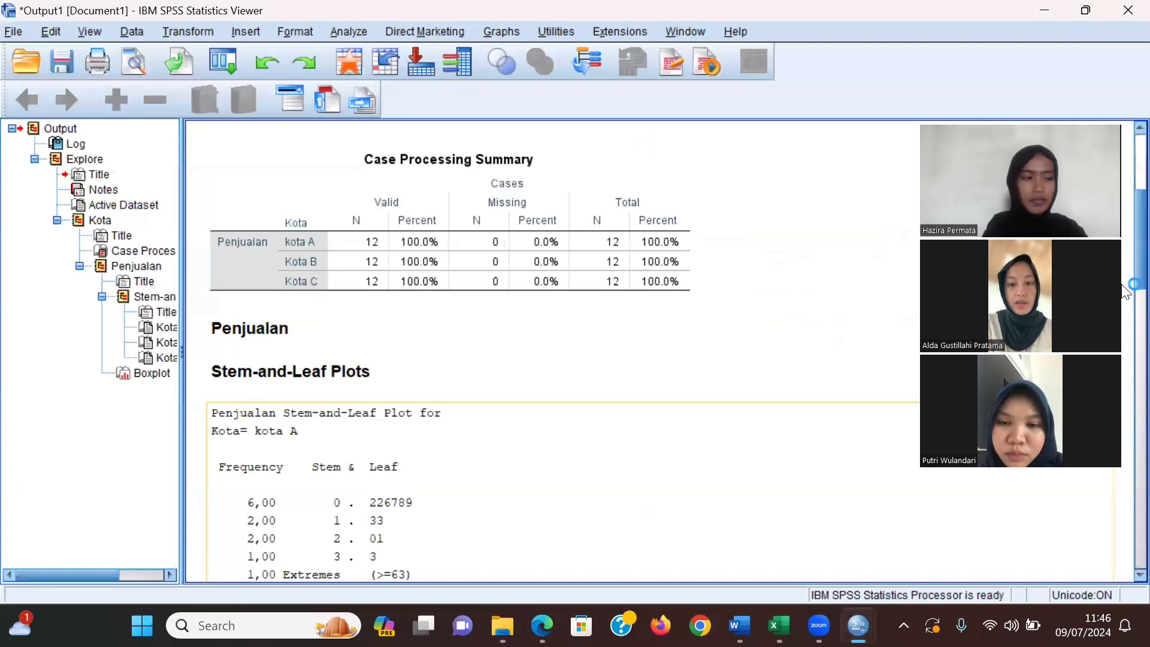
Examine the Penjualan stem-and-leaf plots in the Explore output, starting with kota A.
{"action": "scroll", "coordinate": [1126, 292], "scroll_direction": "down", "scroll_amount": 3}
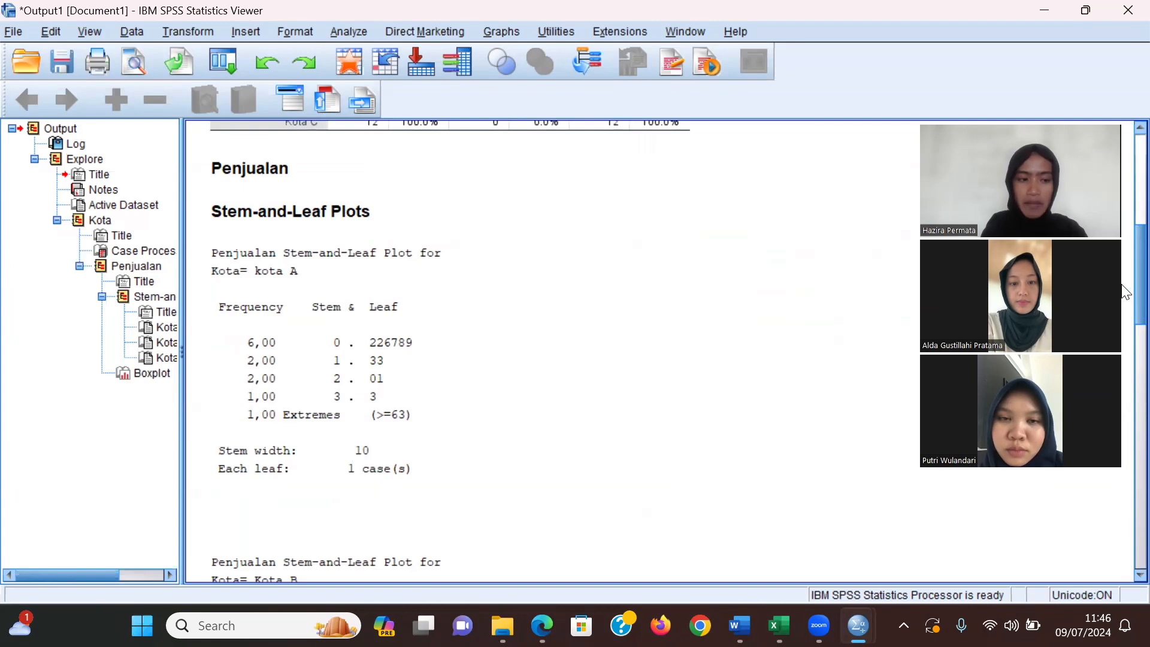
{"action": "left_click", "coordinate": [832, 383]}
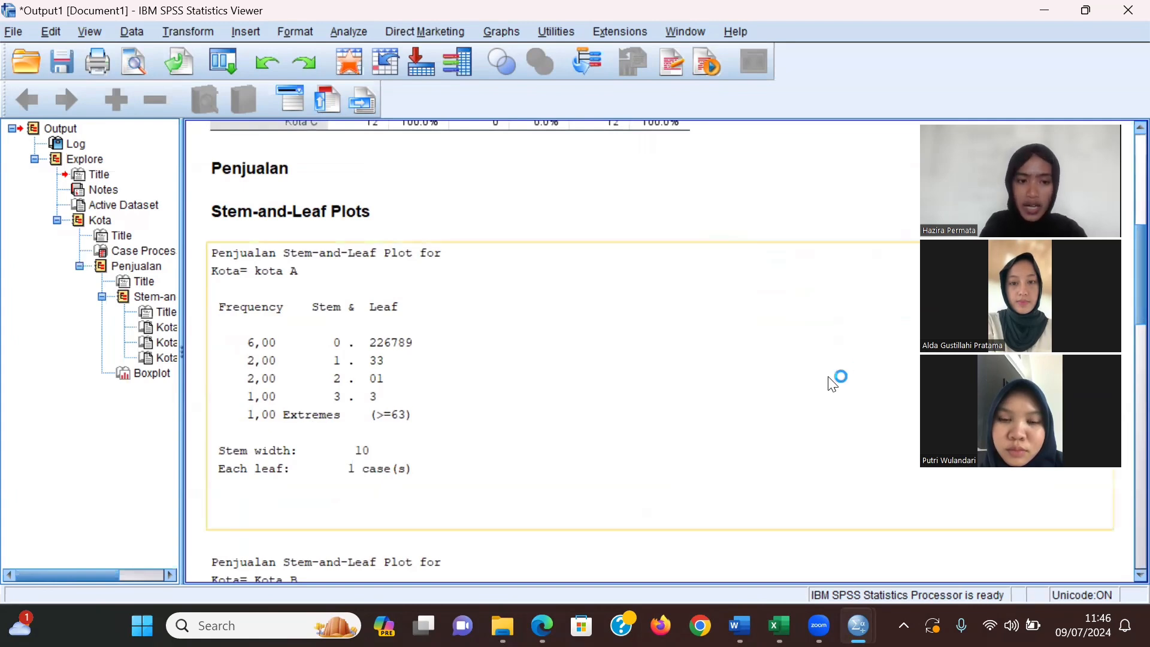
{"action": "double_click", "coordinate": [284, 362]}
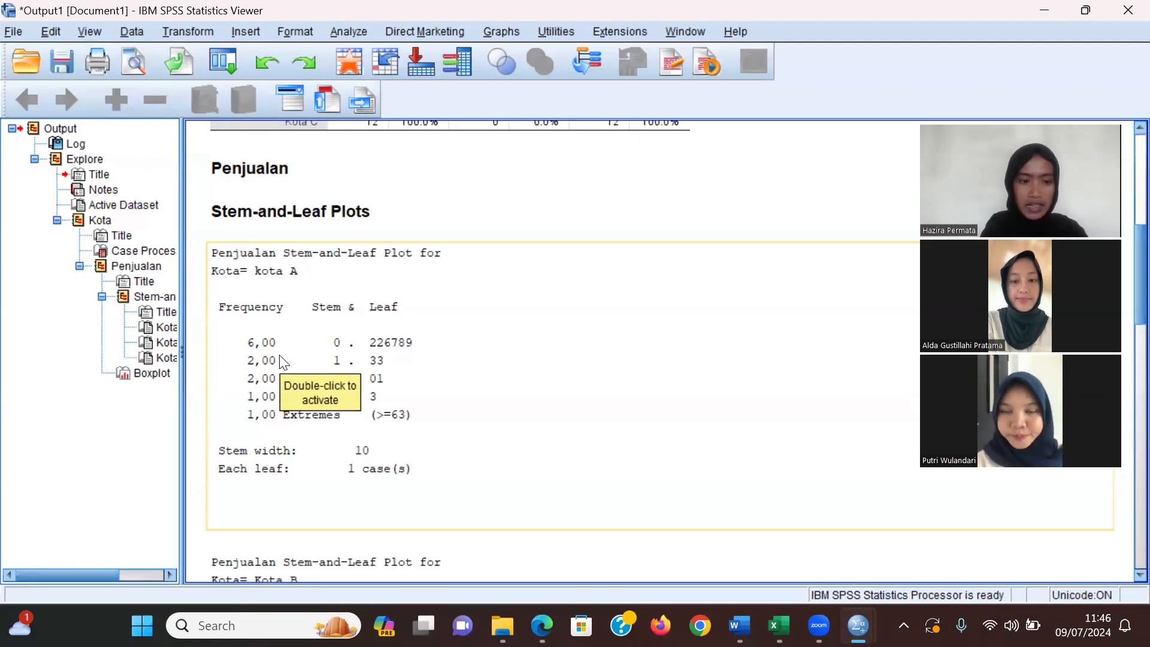
{"action": "double_click", "coordinate": [284, 362]}
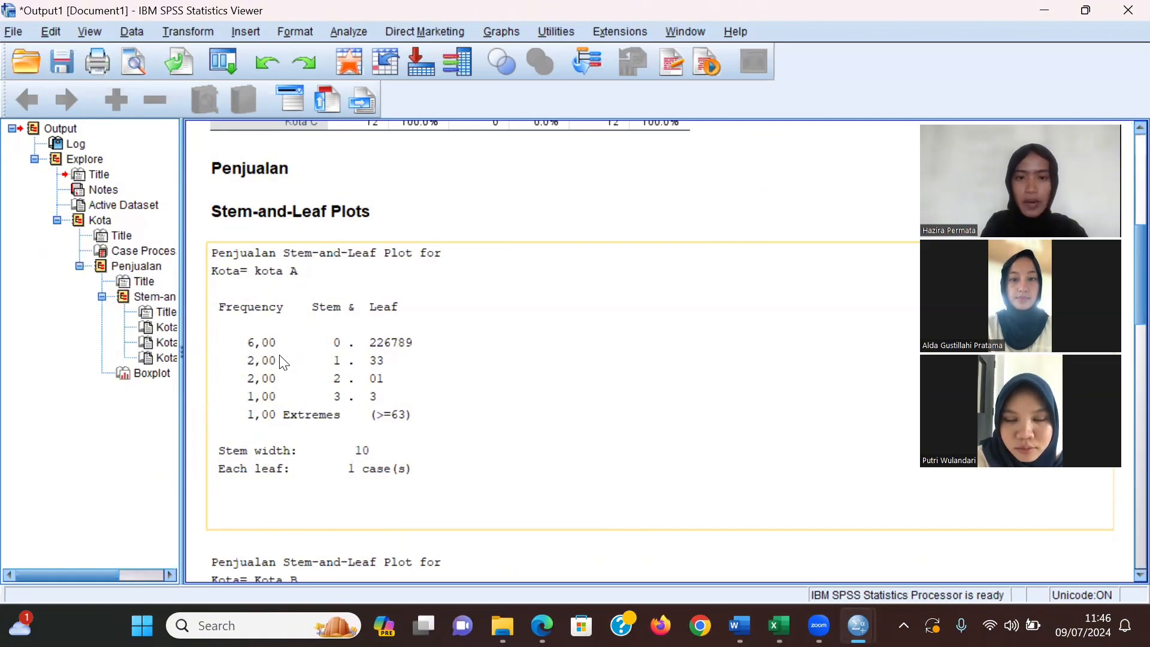
{"action": "scroll", "coordinate": [1124, 394], "scroll_direction": "down", "scroll_amount": 5}
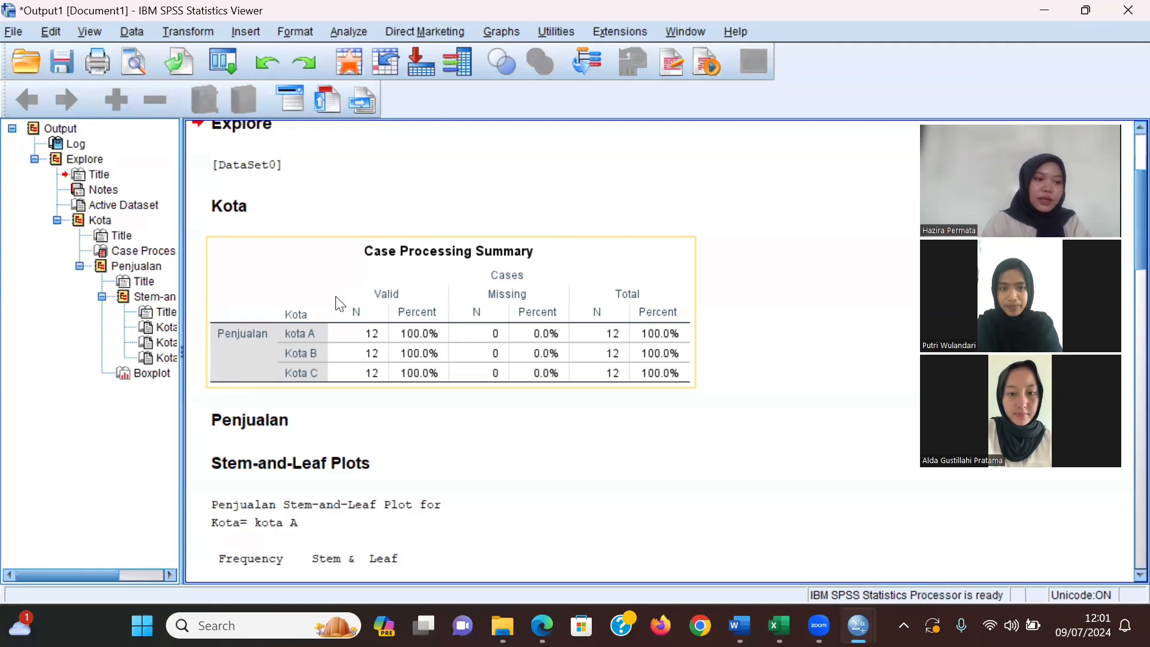
Start a legacy nonparametric test for K independent samples and assign Kota as the grouping variable.
{"action": "left_click", "coordinate": [298, 172]}
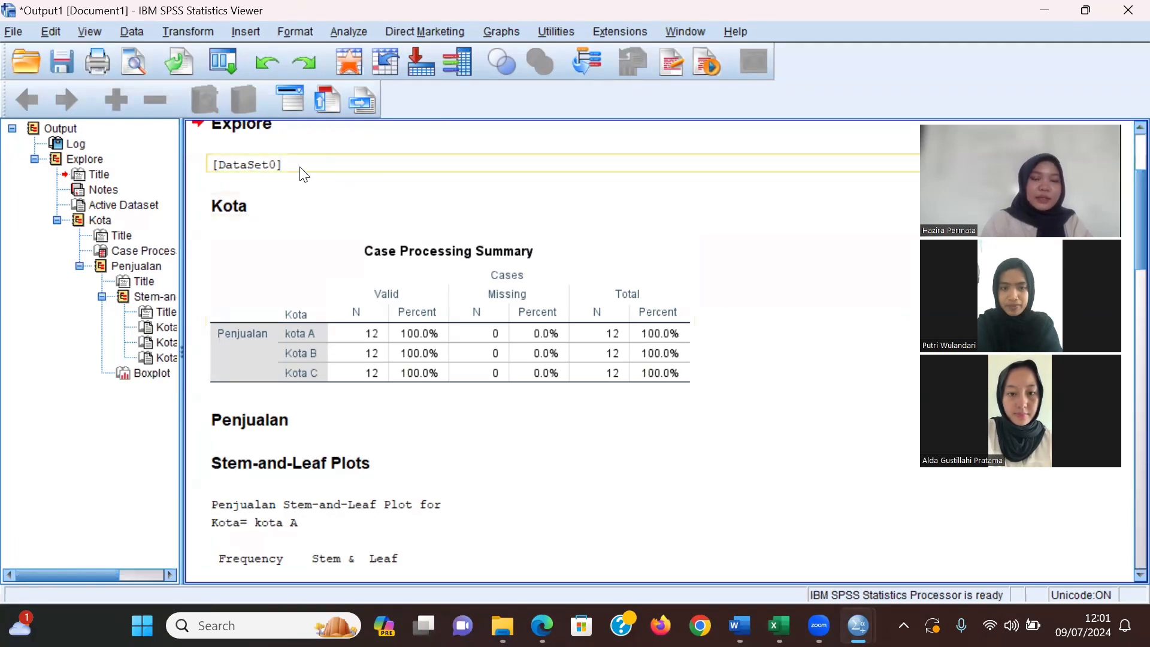
{"action": "left_click", "coordinate": [350, 33]}
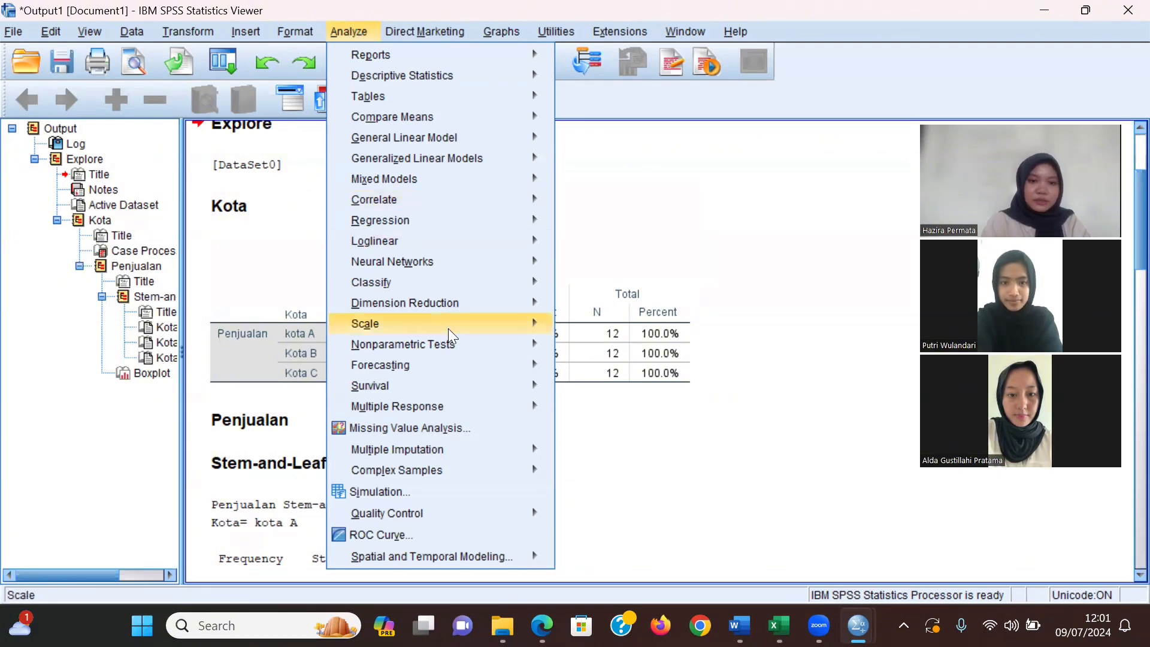
{"action": "mouse_move", "coordinate": [483, 348]}
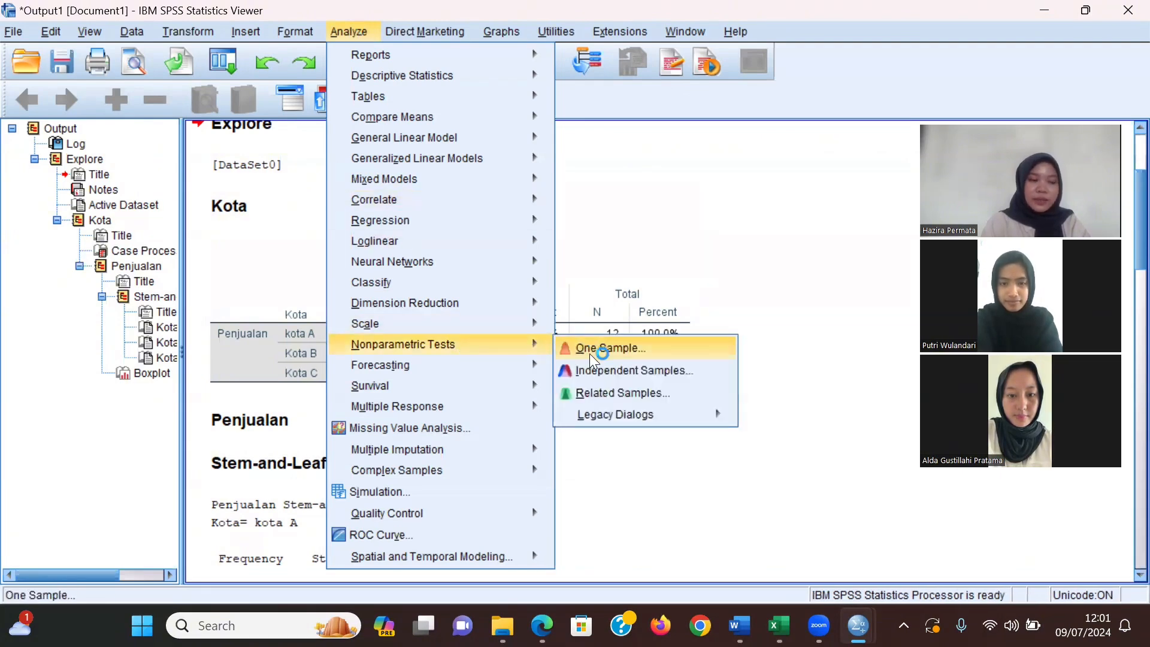
{"action": "mouse_move", "coordinate": [617, 414]}
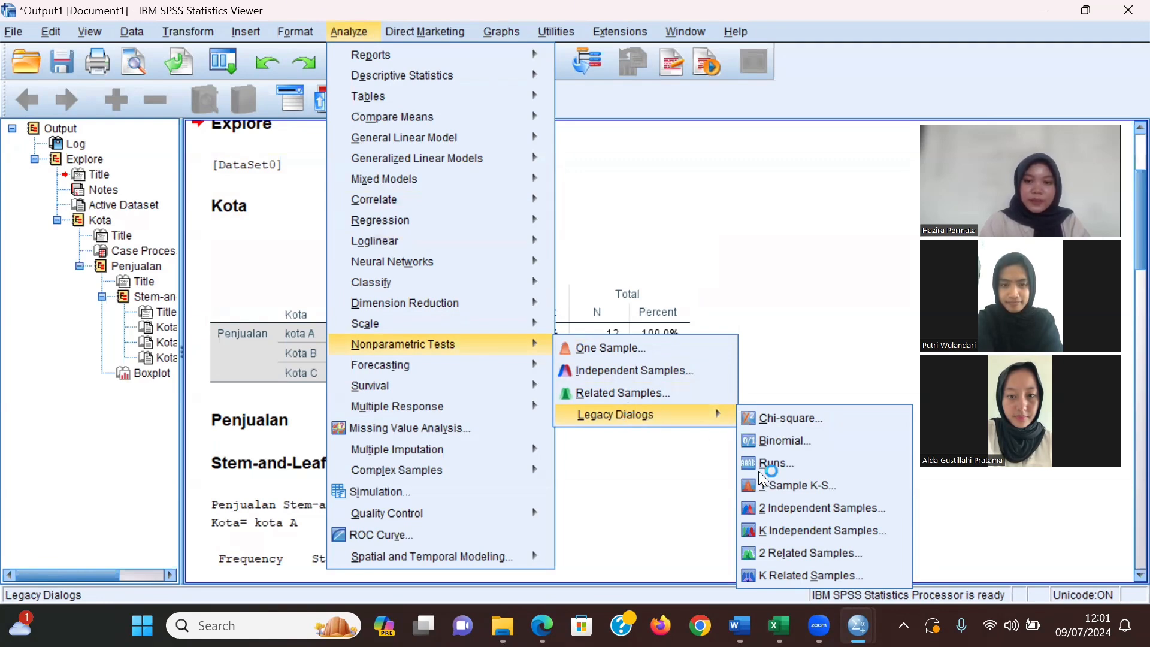
{"action": "left_click", "coordinate": [788, 532]}
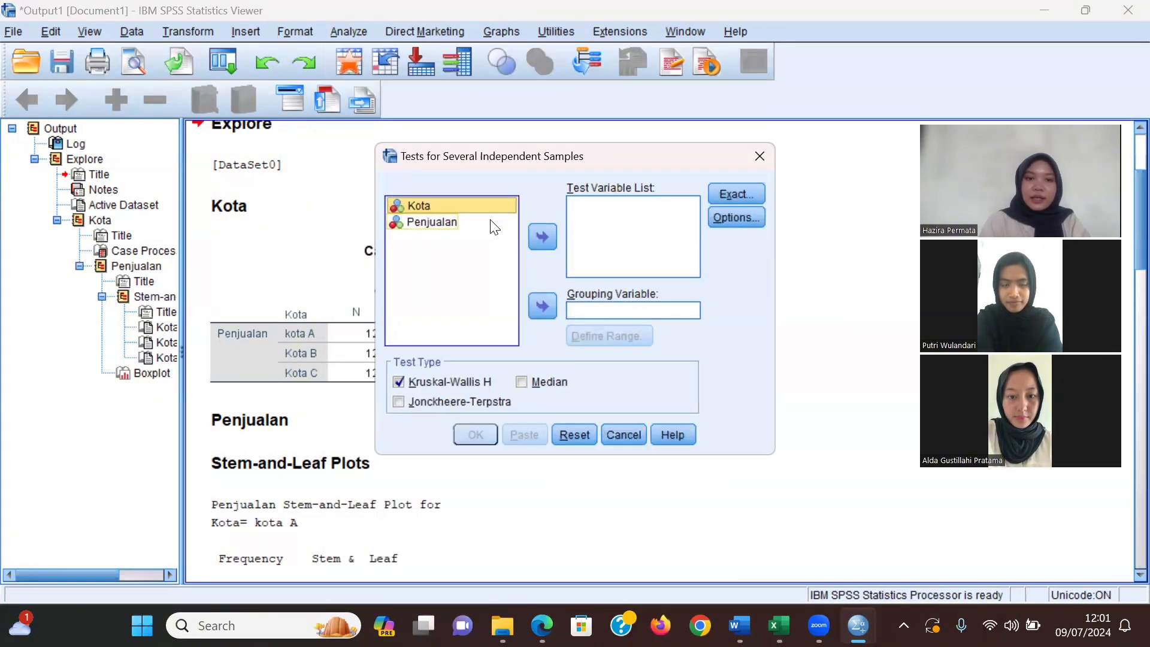
{"action": "left_click", "coordinate": [542, 307]}
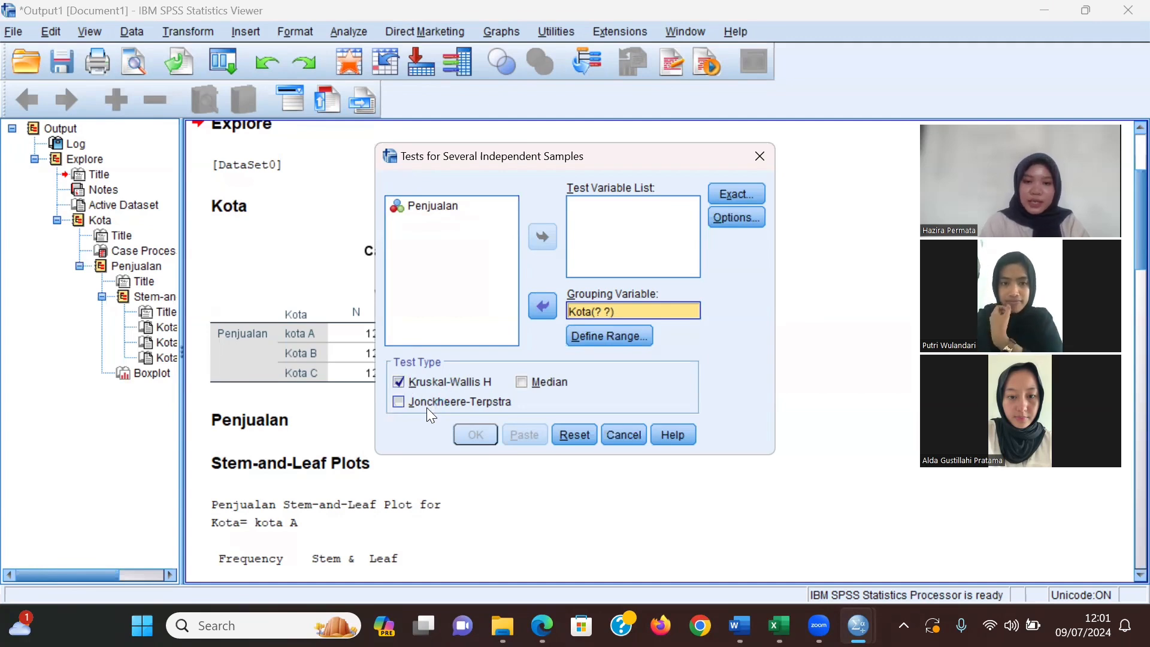
Define the range of the grouping variable Kota with minimum 1 and maximum 3.
{"action": "left_click", "coordinate": [623, 336]}
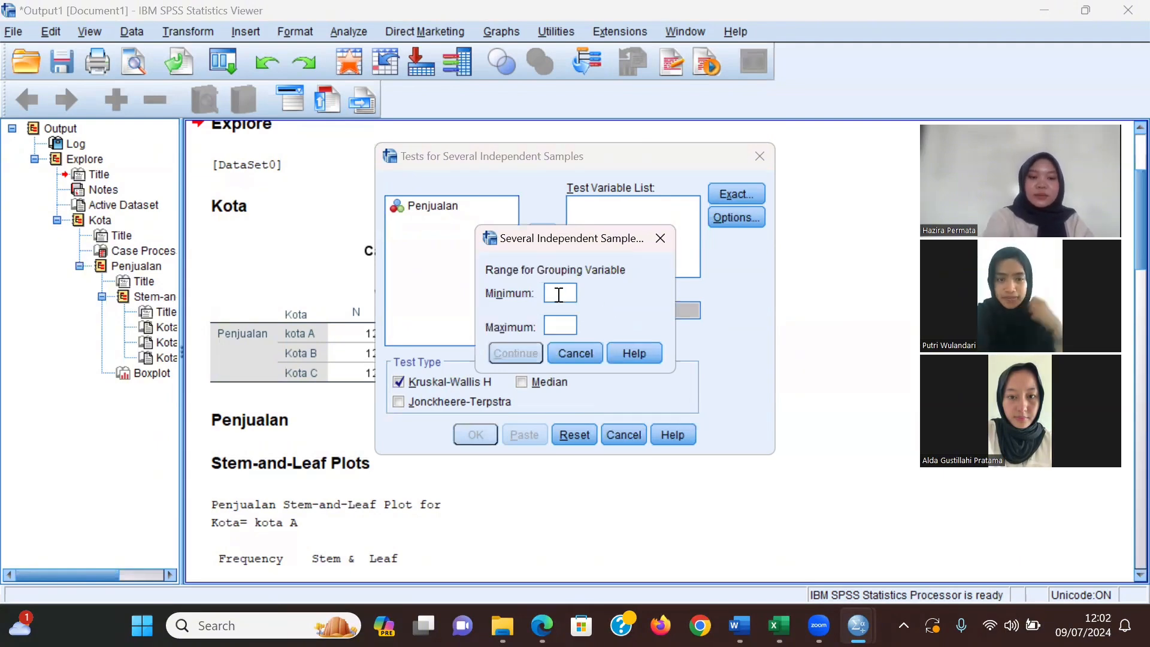
{"action": "type", "text": "1"}
{"action": "left_click", "coordinate": [550, 324]}
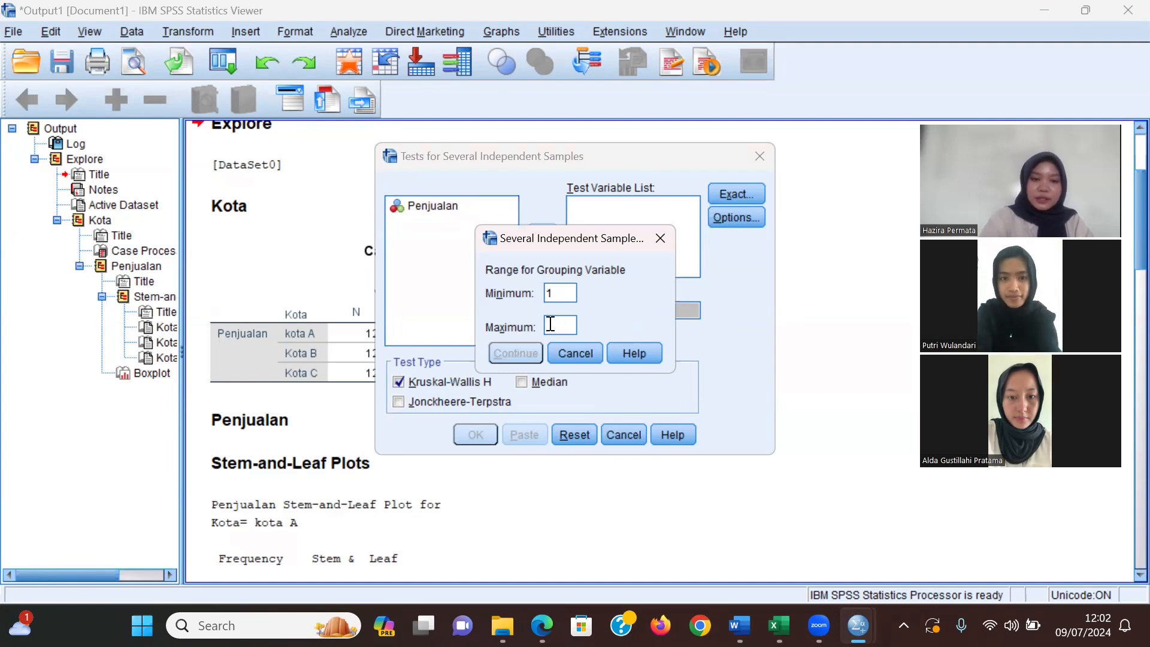
{"action": "type", "text": "3"}
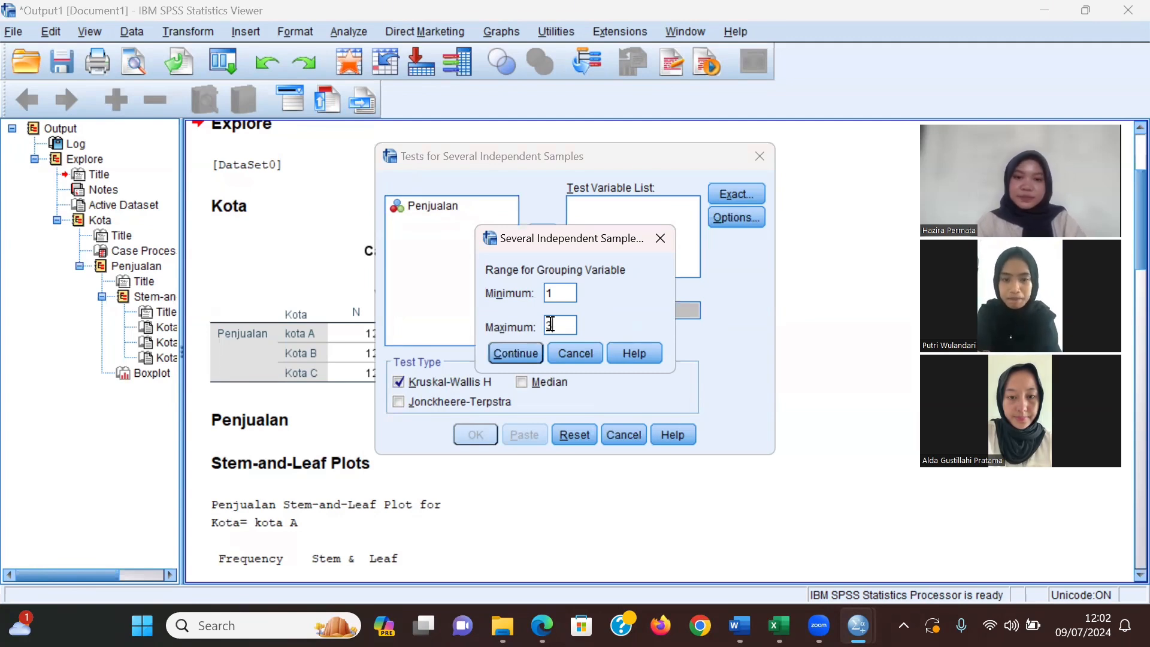
{"action": "left_click", "coordinate": [521, 355]}
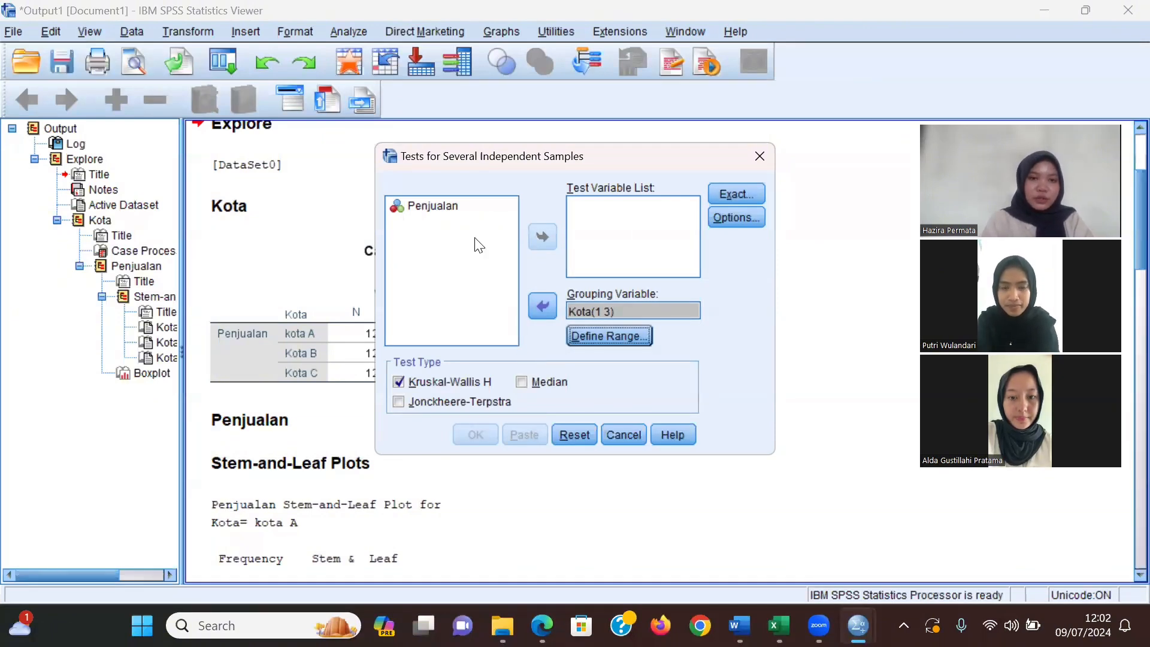
Add Penjualan as the test variable, run the Kruskal-Wallis H test and review the Test Statistics table.
{"action": "left_click", "coordinate": [441, 208]}
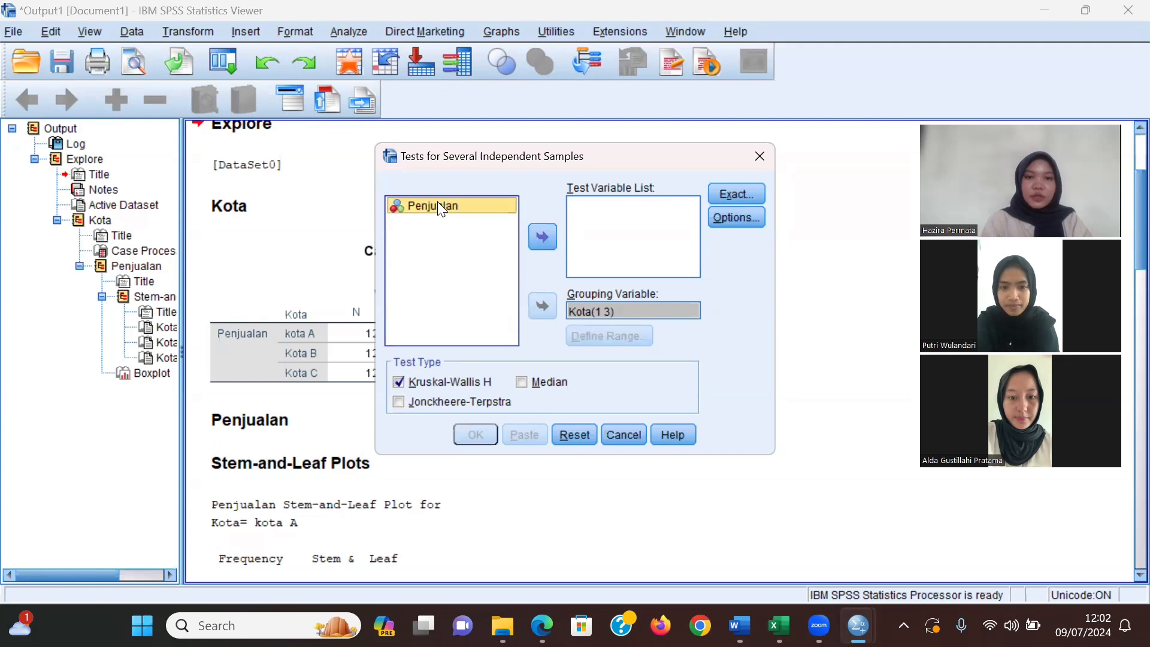
{"action": "left_click", "coordinate": [545, 237]}
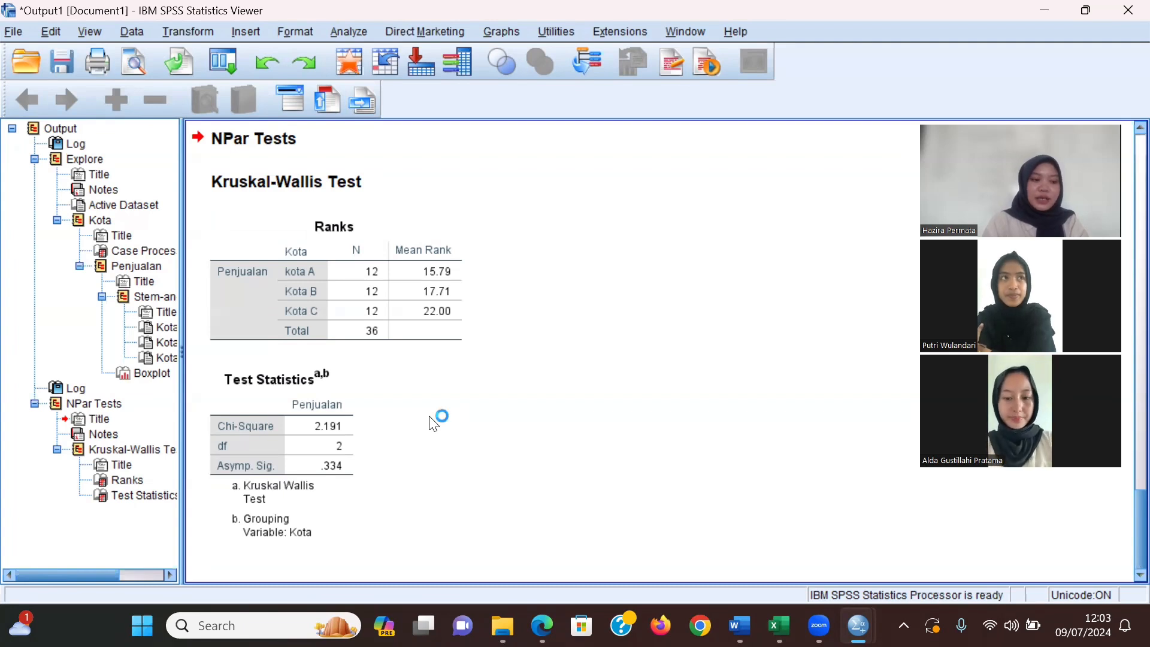
{"action": "left_click", "coordinate": [328, 445]}
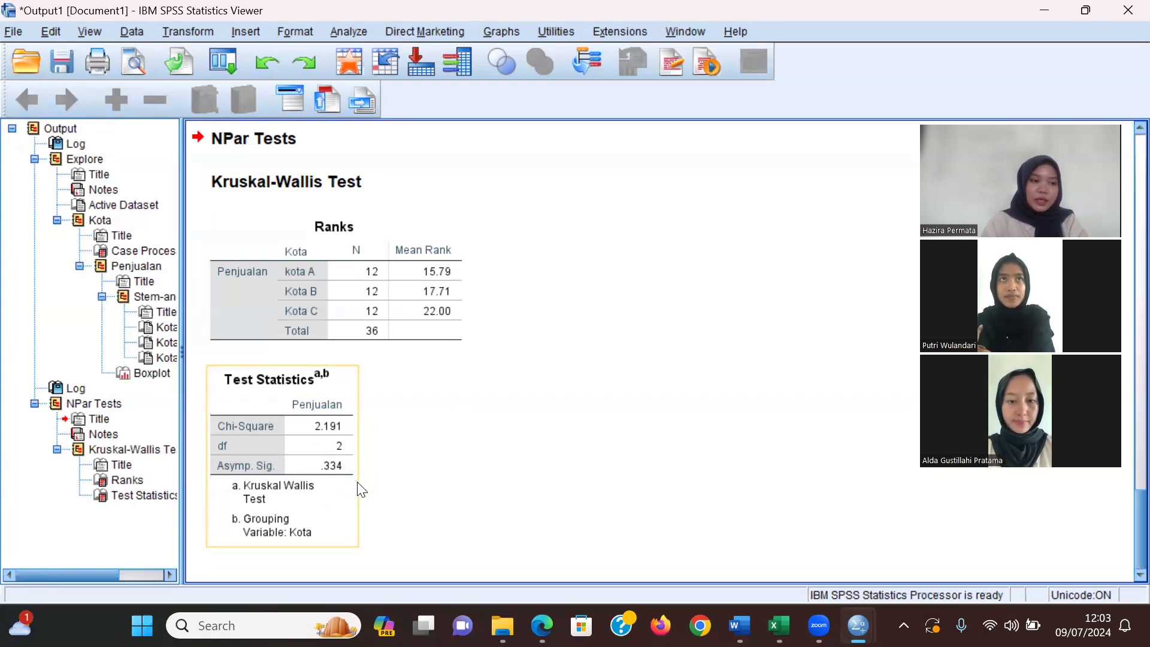
{"action": "left_click", "coordinate": [400, 466]}
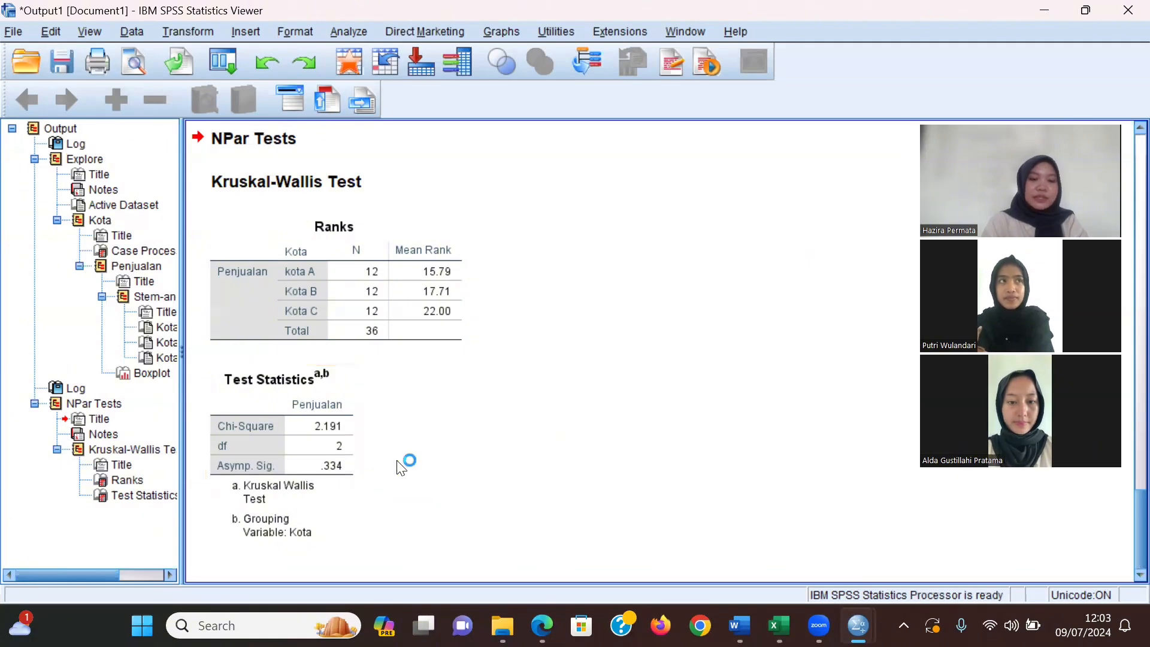